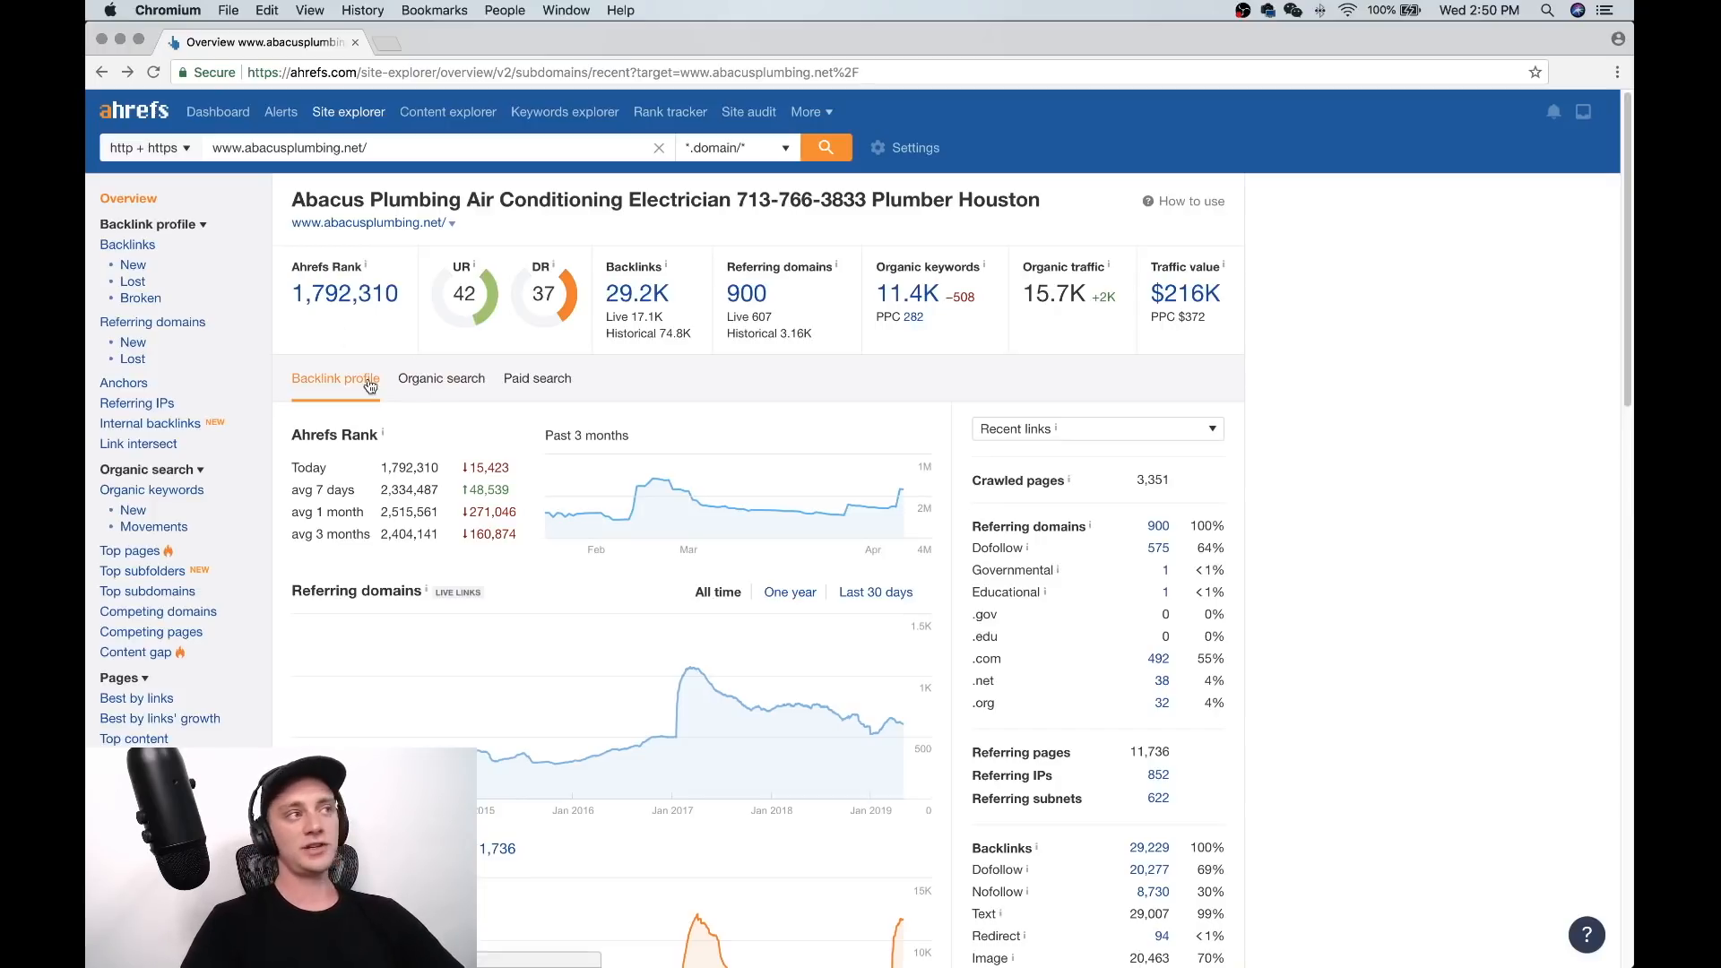
{"action": "left_click", "coordinate": [132, 247]}
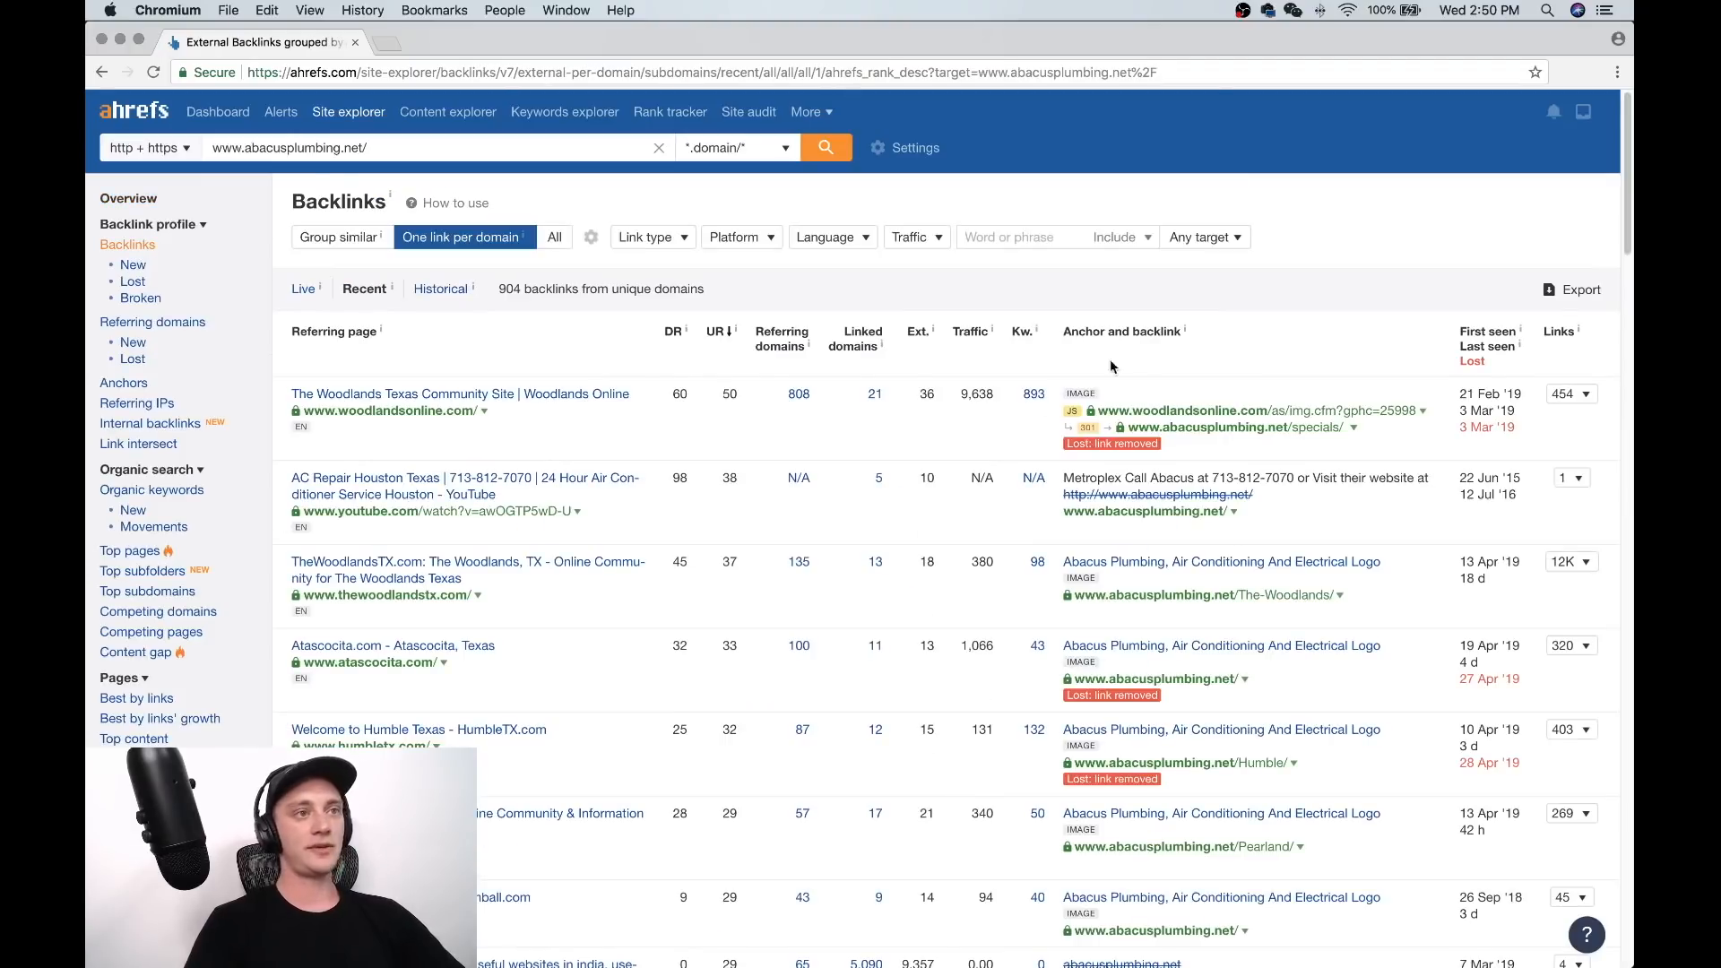
{"action": "scroll", "coordinate": [1034, 448], "scroll_direction": "down", "scroll_amount": 1}
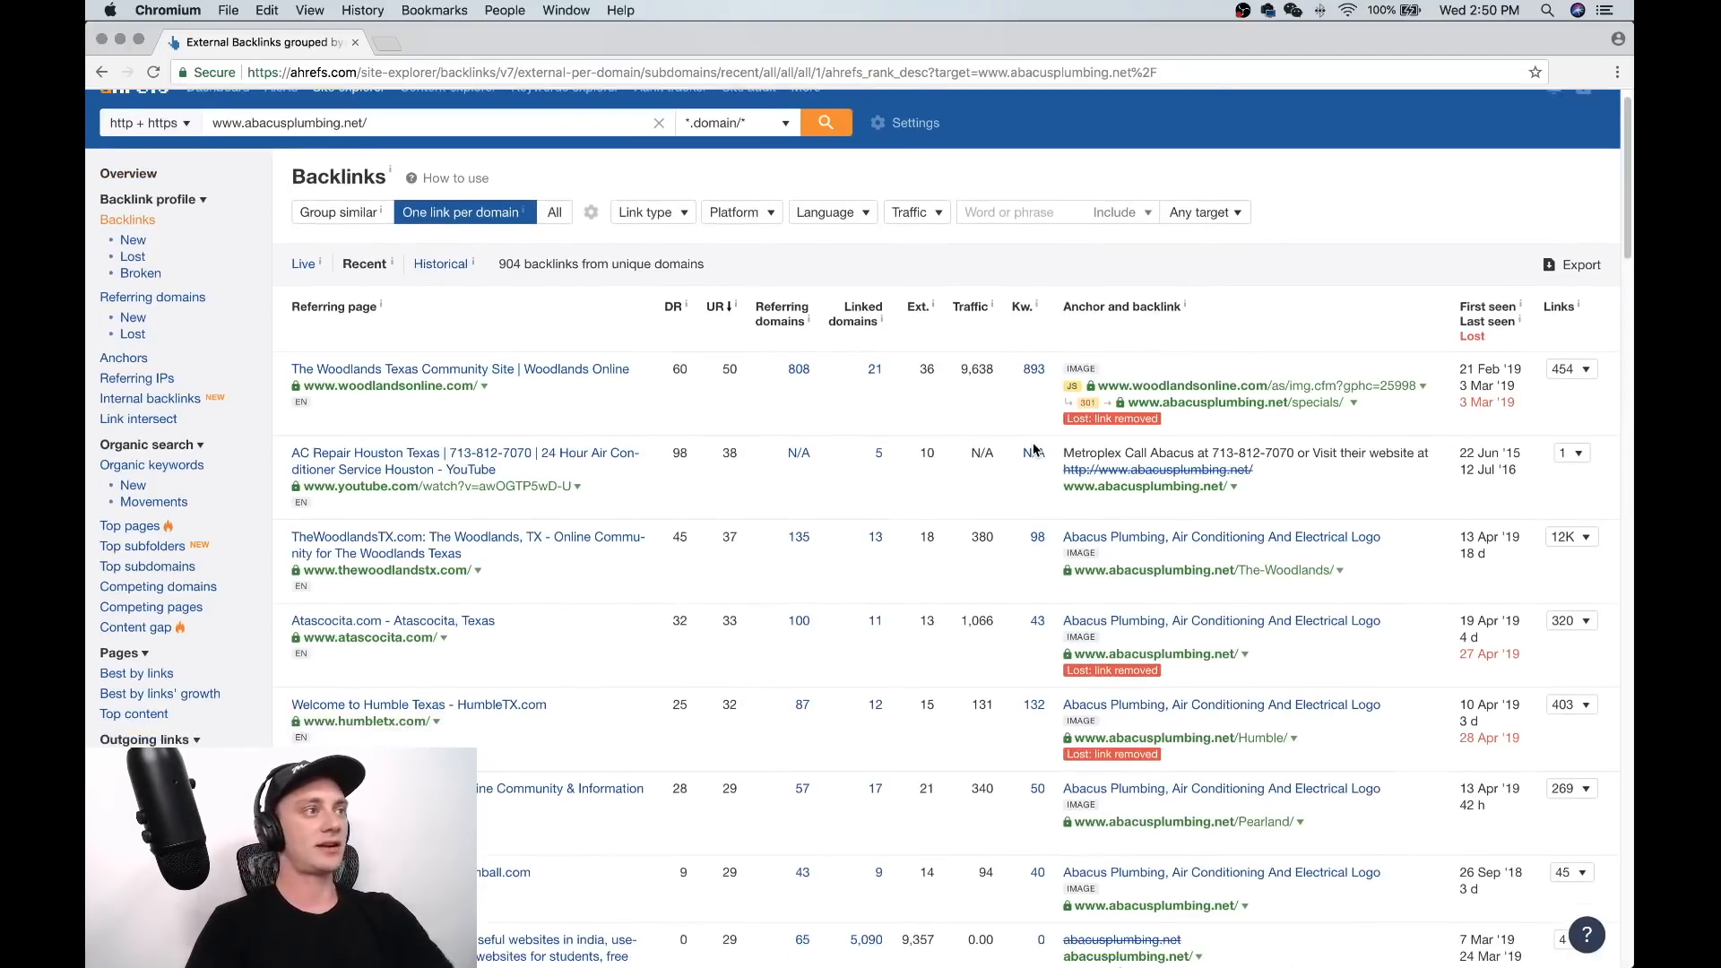
{"action": "scroll", "coordinate": [1033, 448], "scroll_direction": "down", "scroll_amount": 1}
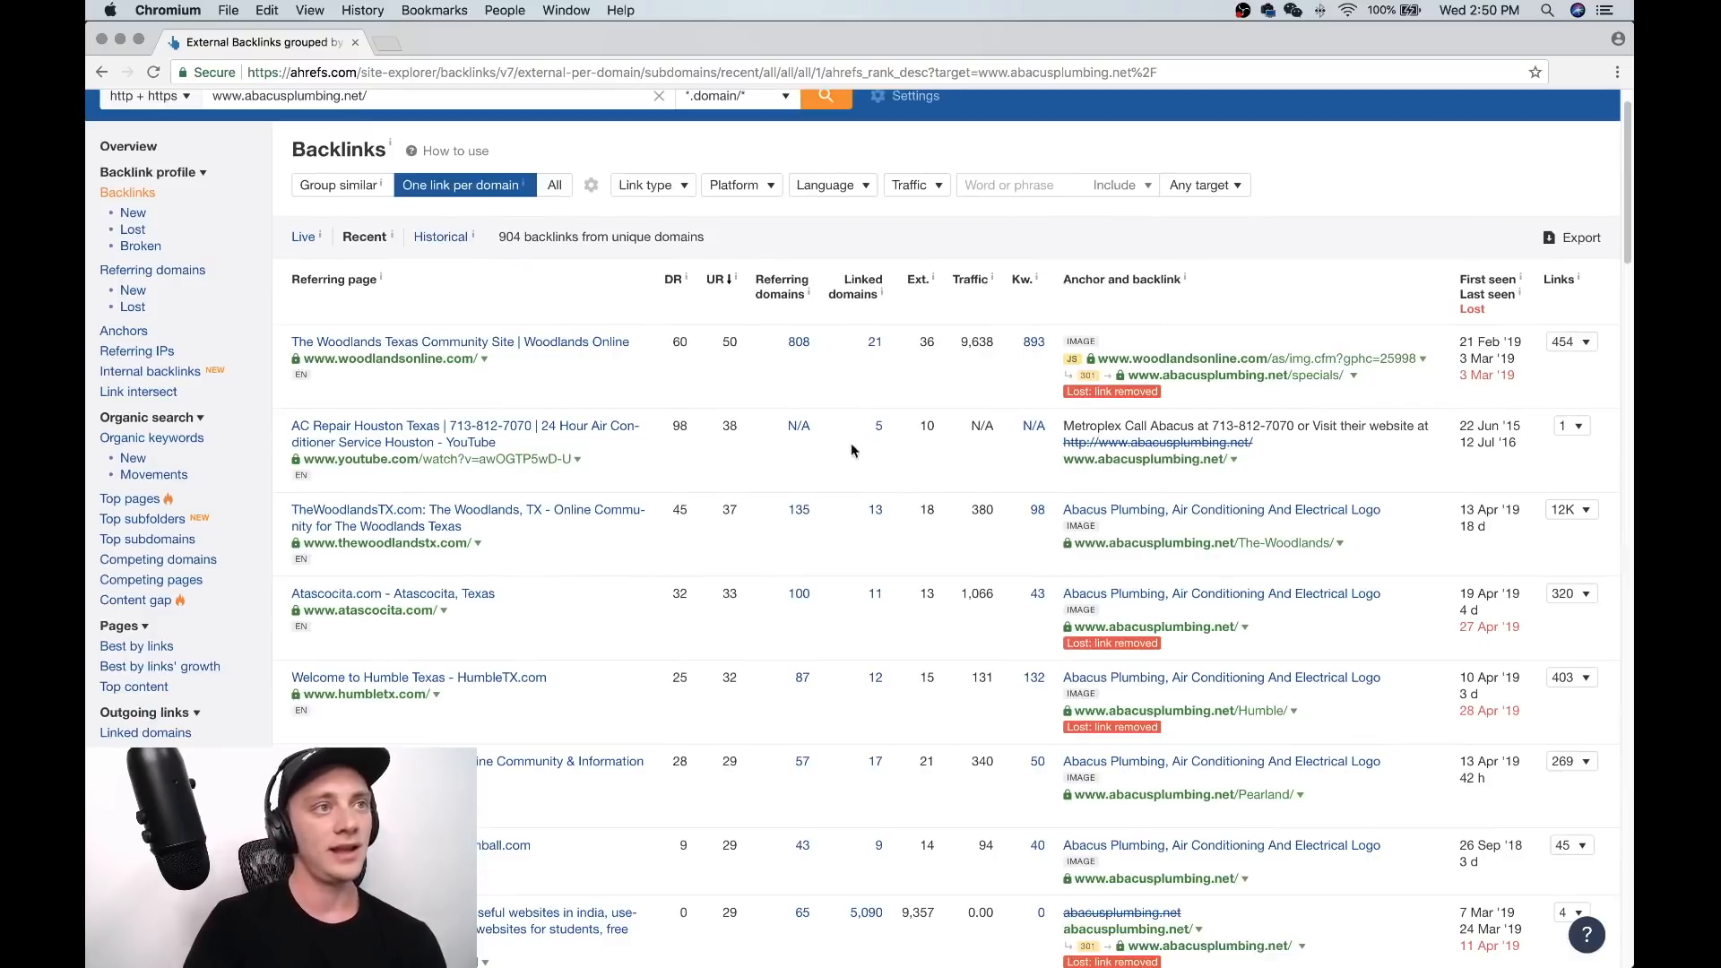
{"action": "scroll", "coordinate": [938, 440], "scroll_direction": "up", "scroll_amount": 2}
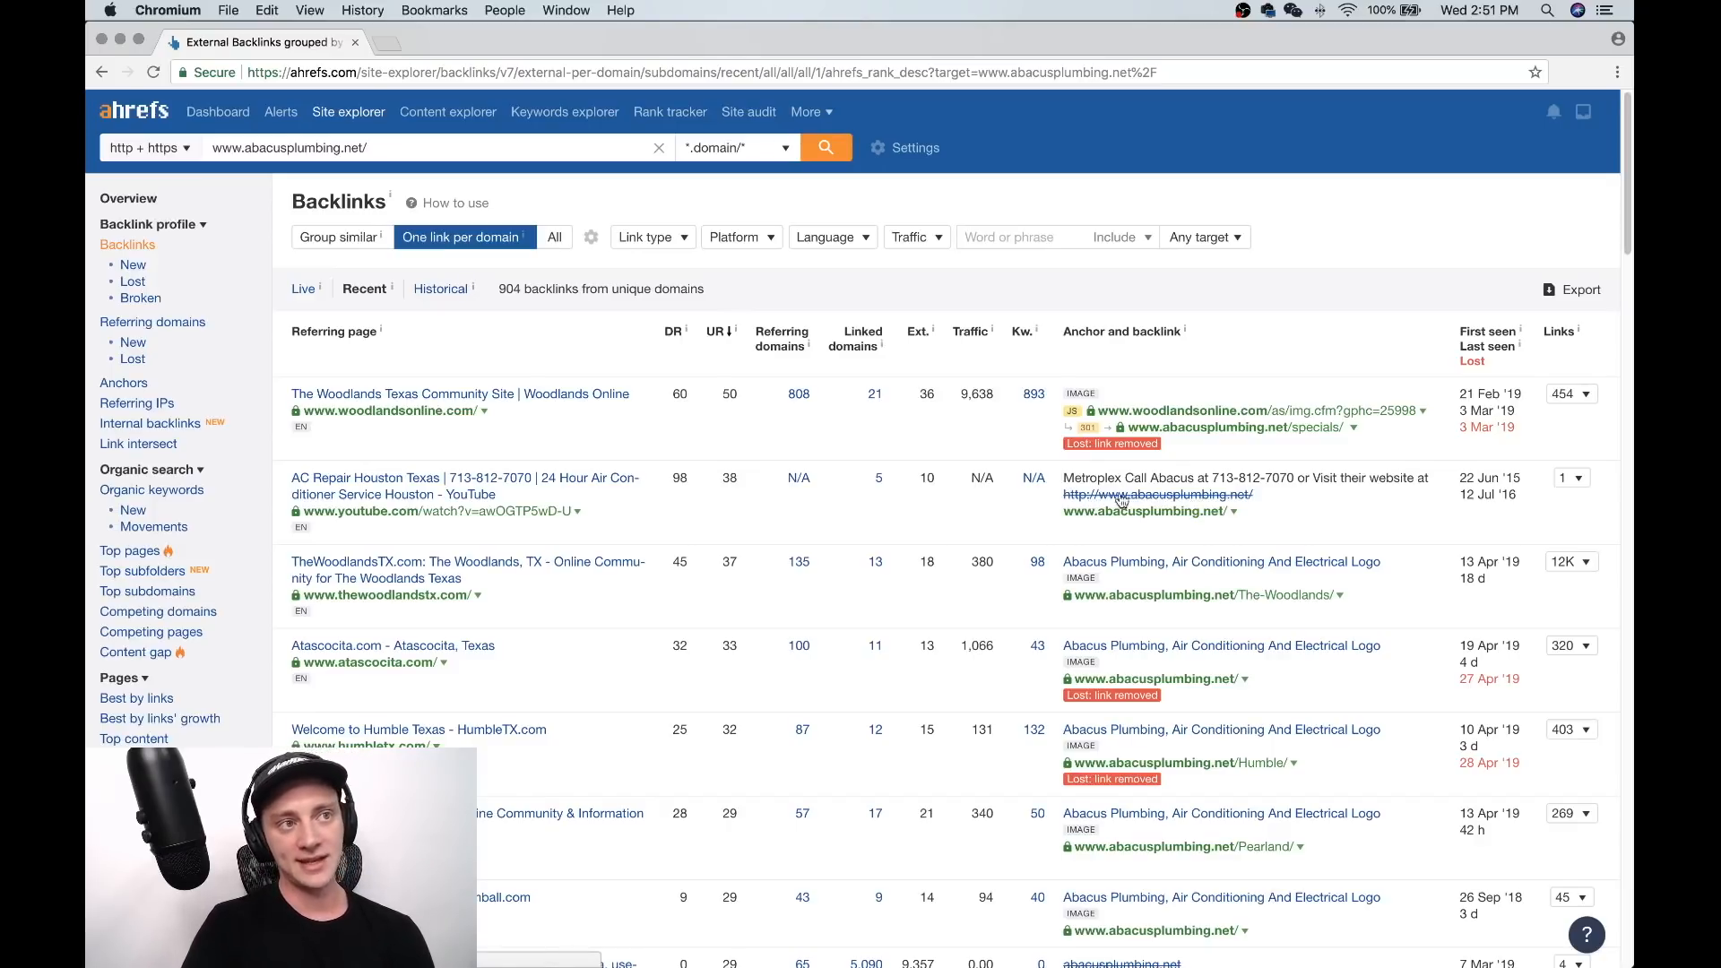
Highlight the text surrounding the link in the YouTube backlink's anchor entry to examine its wording
{"action": "left_click_drag", "start_coordinate": [1066, 478], "coordinate": [1396, 473]}
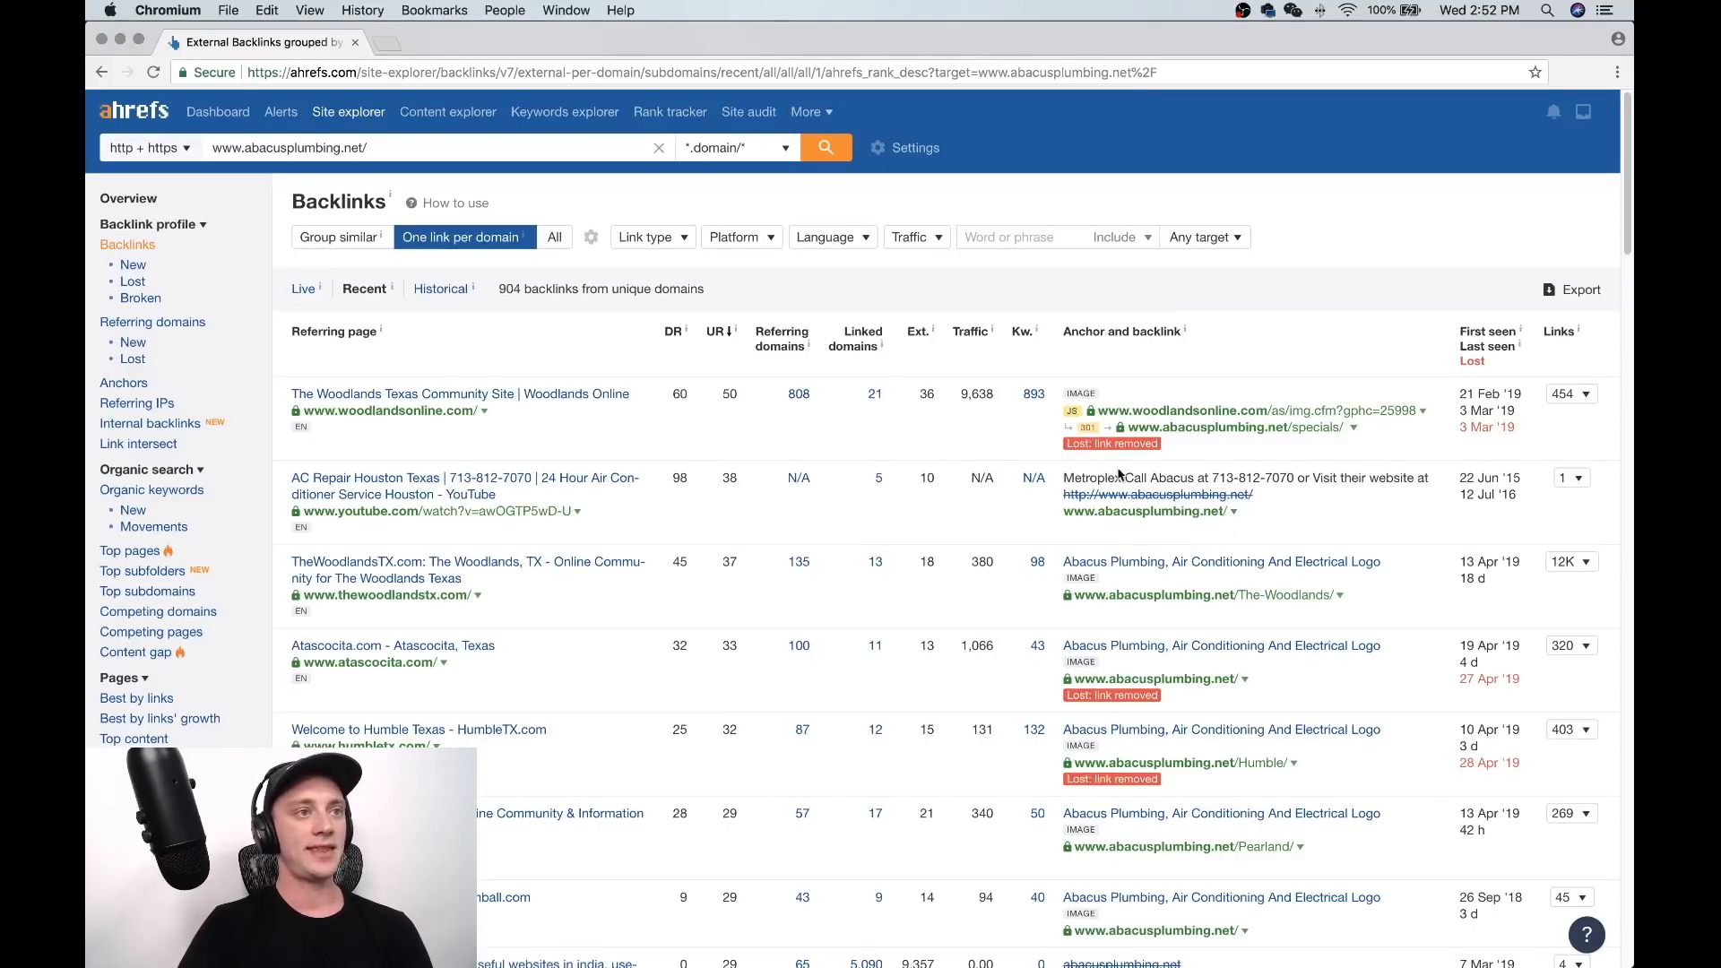
{"action": "left_click_drag", "start_coordinate": [1079, 474], "coordinate": [1395, 476]}
{"action": "left_click", "coordinate": [1386, 476]}
{"action": "left_click_drag", "start_coordinate": [1065, 476], "coordinate": [1390, 478]}
{"action": "left_click", "coordinate": [1385, 479]}
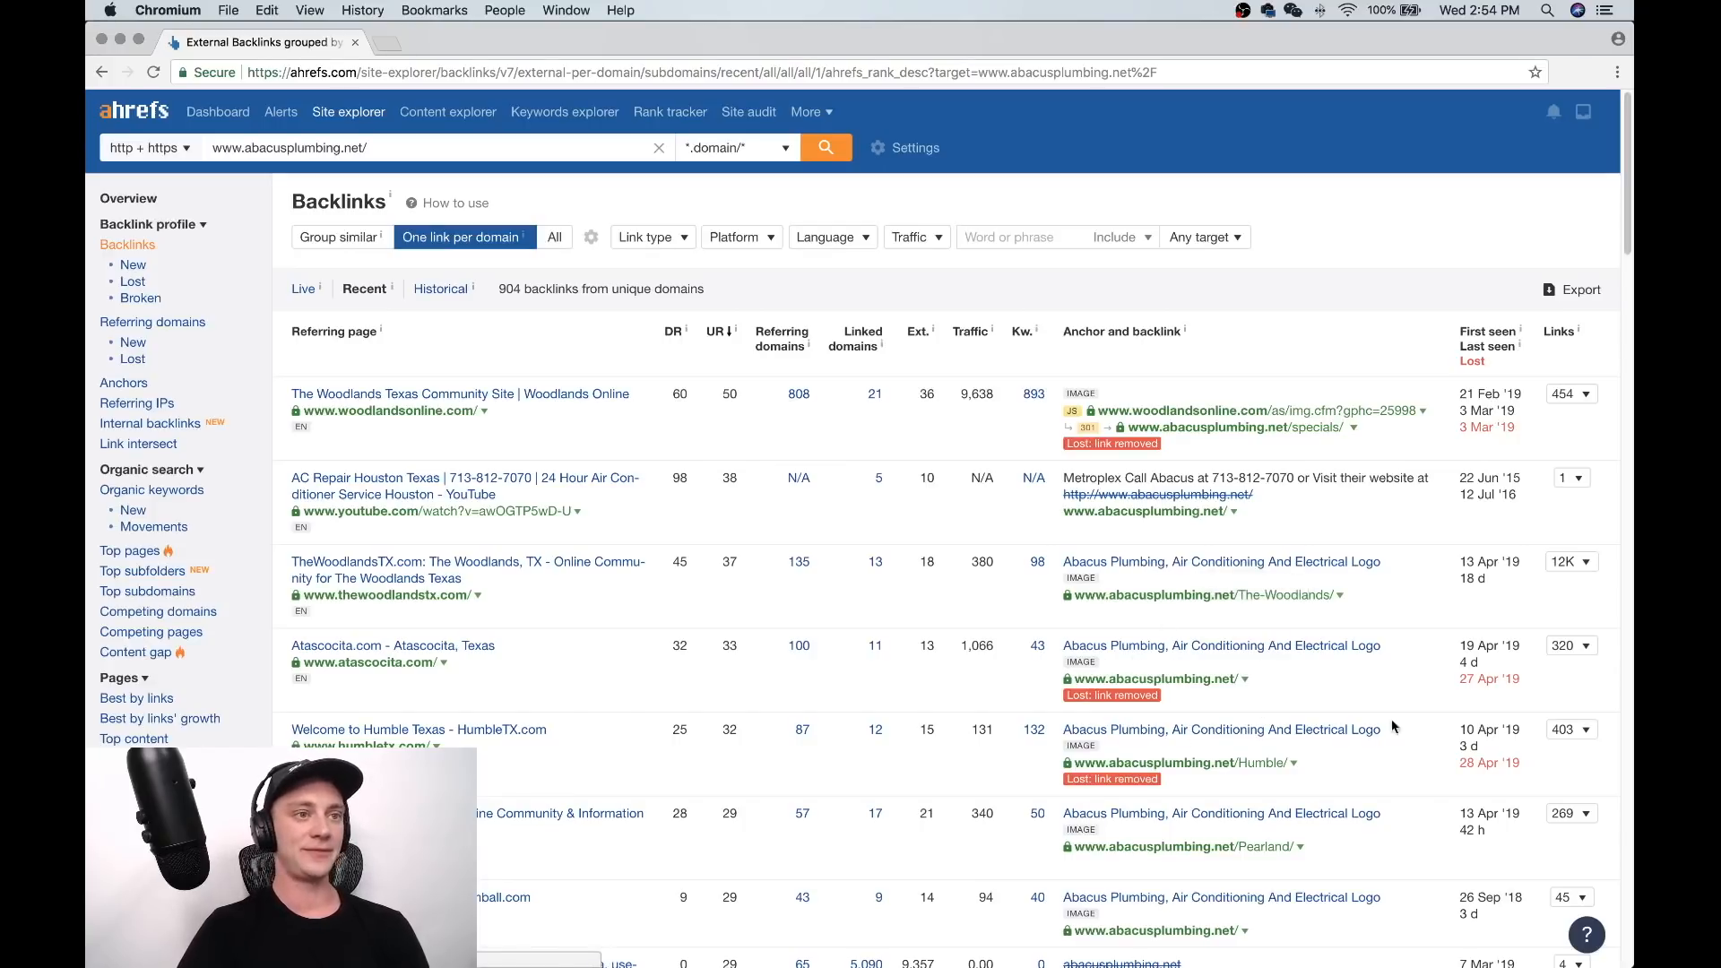
Examine the Miles Ring Tones backlink by highlighting its surrounding sentence and the "best Houston plumbers" anchor text
{"action": "scroll", "coordinate": [1327, 508], "scroll_direction": "down", "scroll_amount": 3}
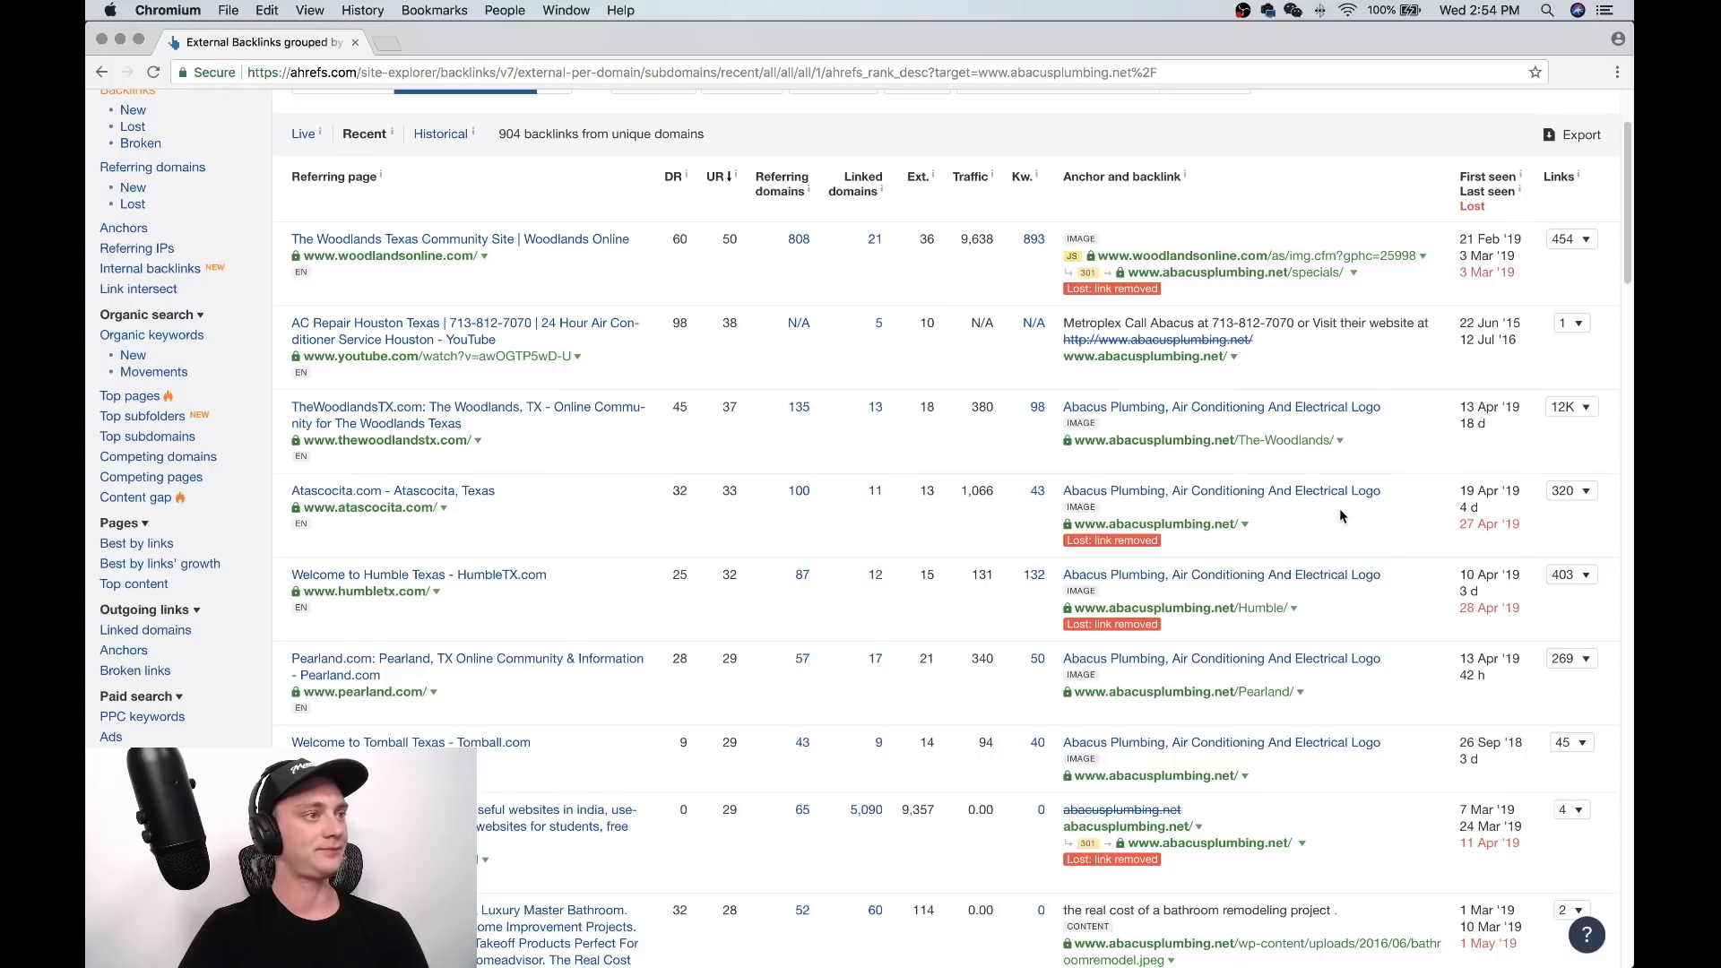
{"action": "scroll", "coordinate": [1347, 503], "scroll_direction": "down", "scroll_amount": 3}
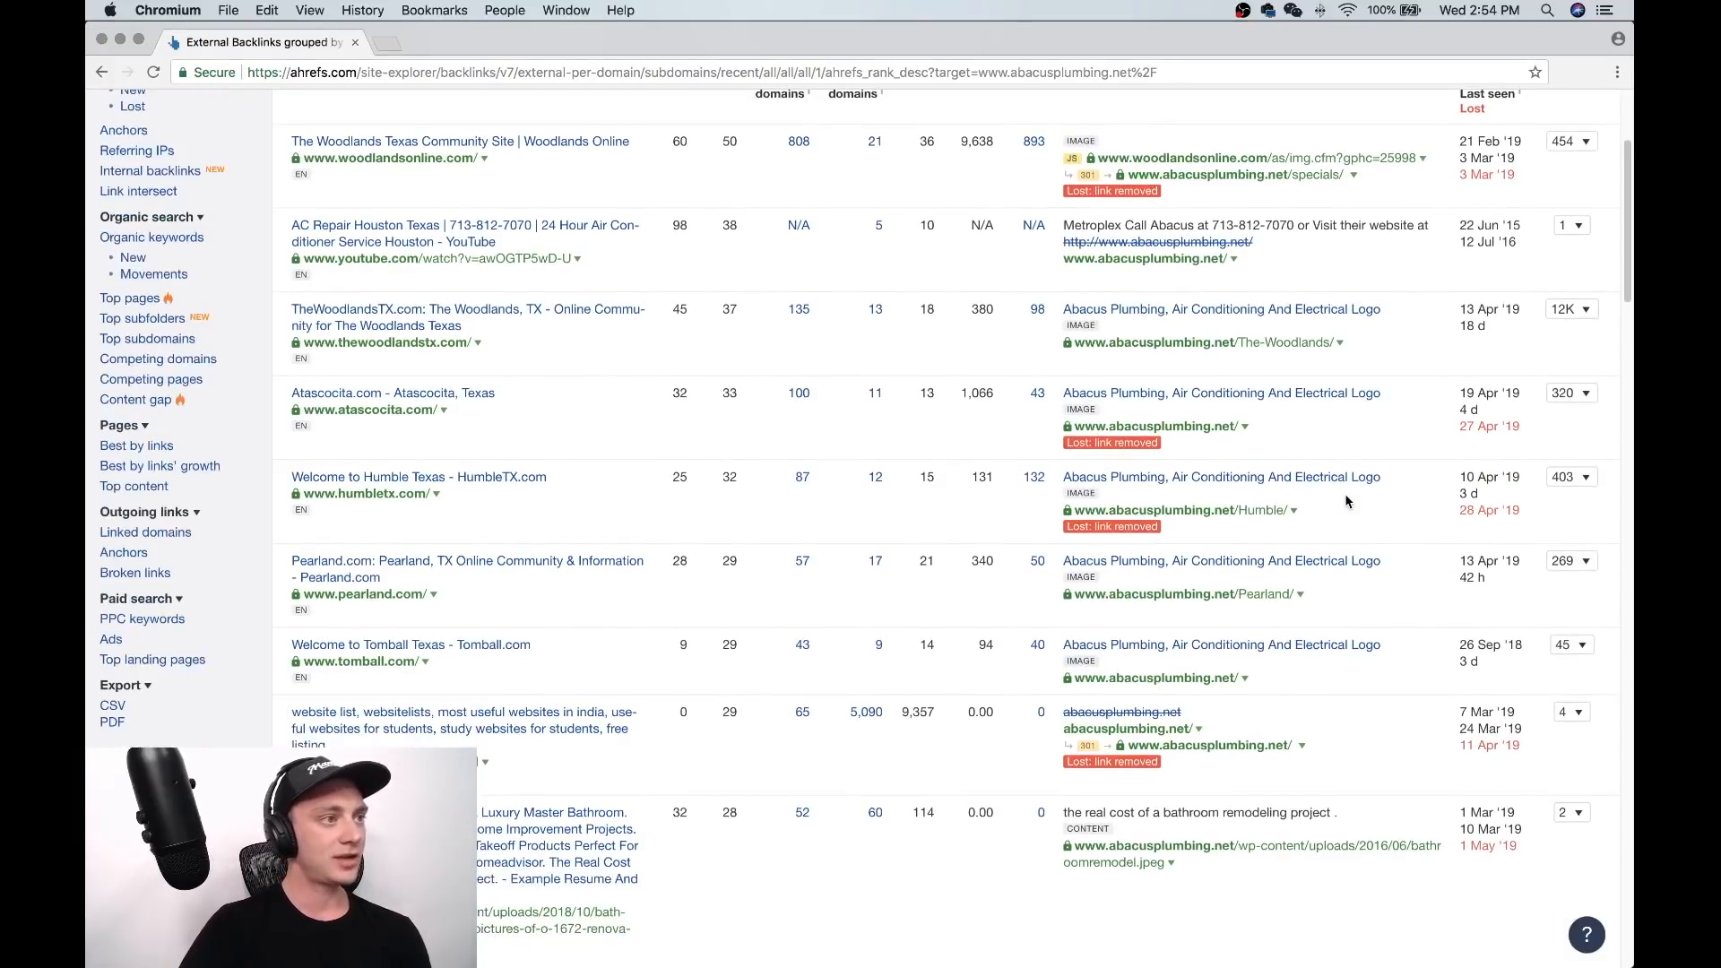
{"action": "scroll", "coordinate": [1347, 501], "scroll_direction": "down", "scroll_amount": 4}
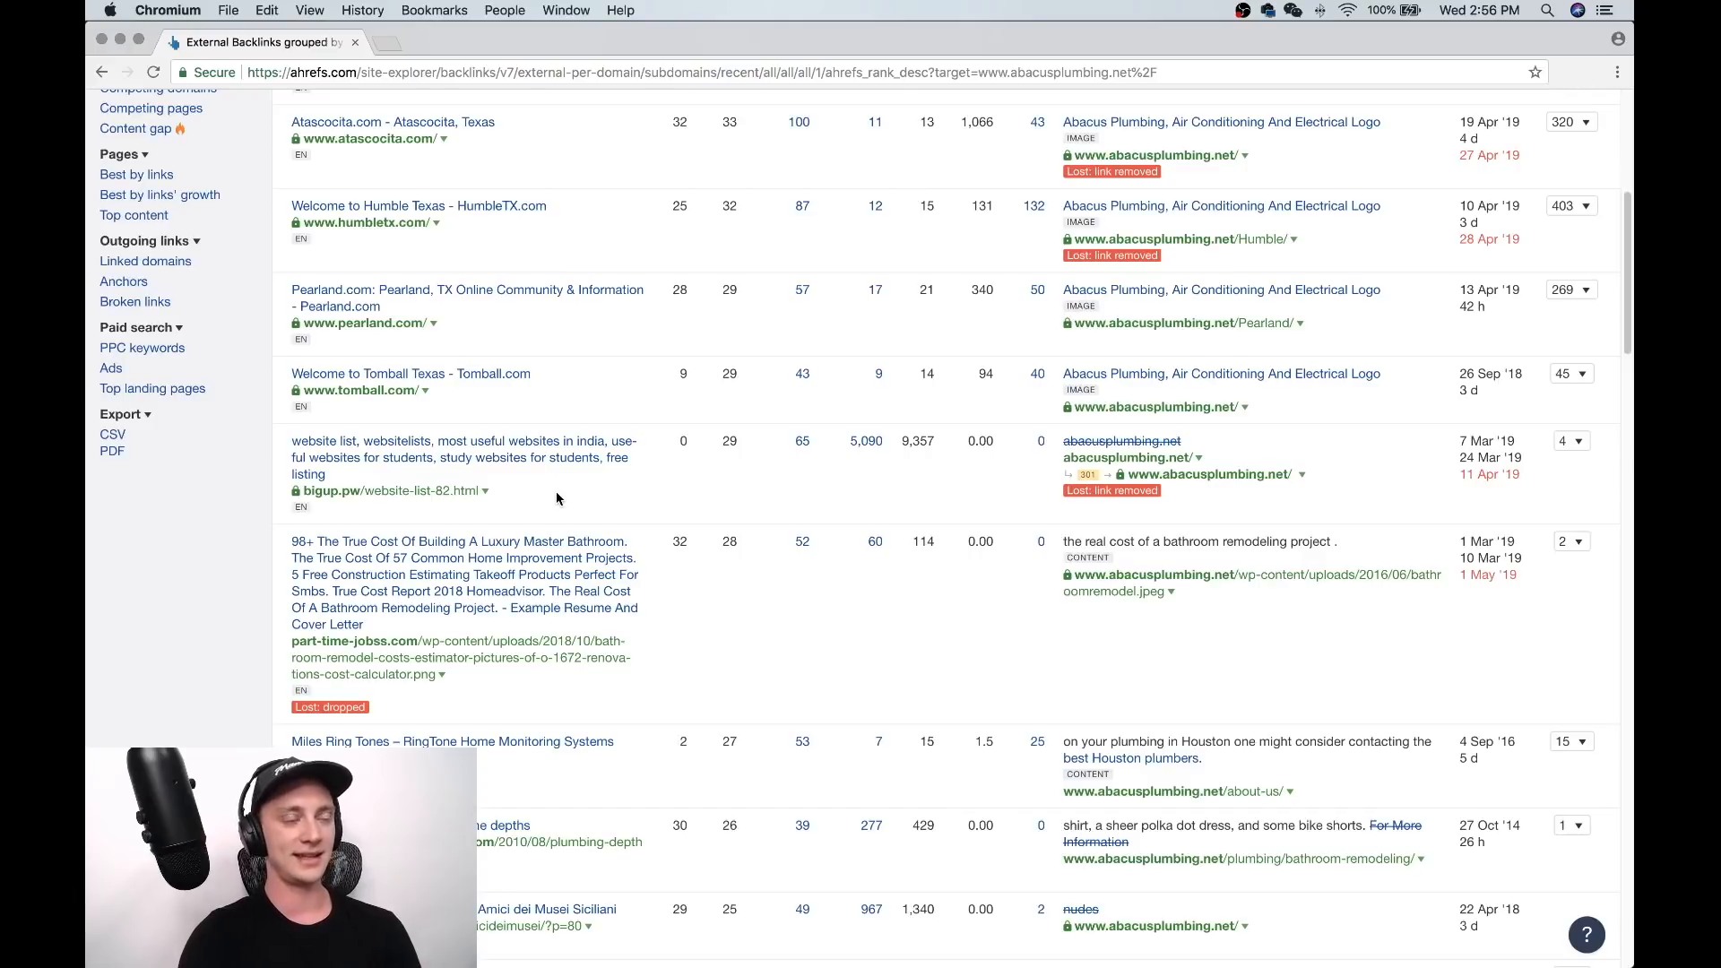
{"action": "scroll", "coordinate": [556, 499], "scroll_direction": "down", "scroll_amount": 5}
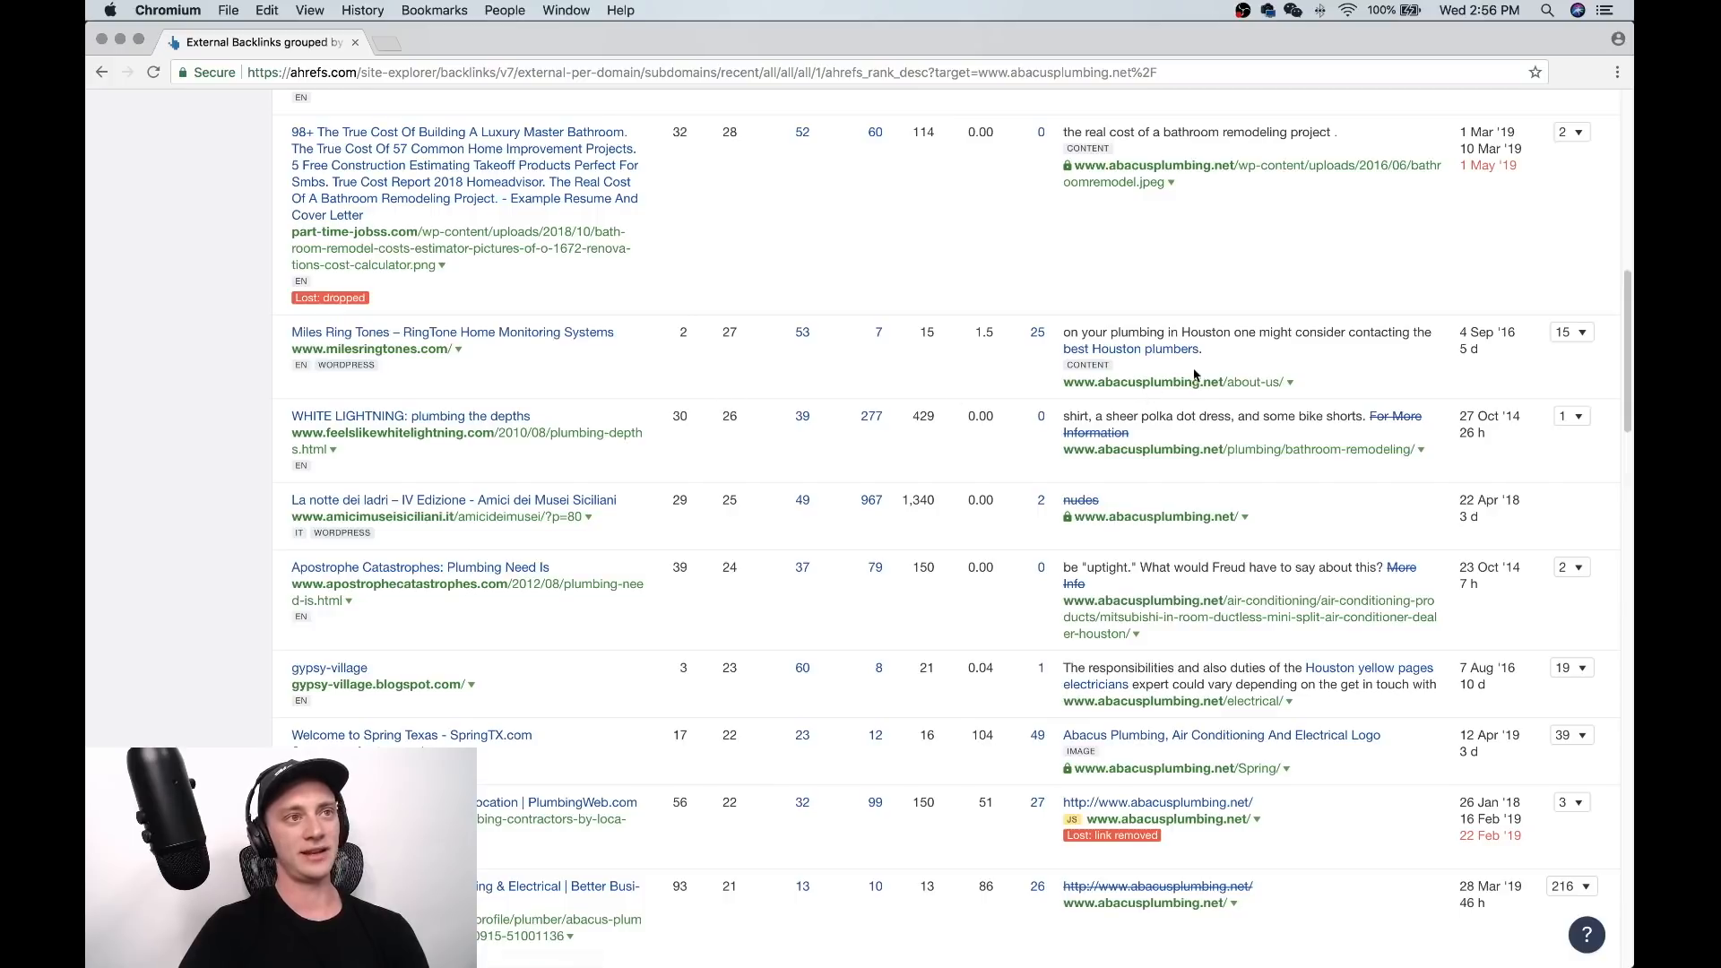
{"action": "left_click_drag", "start_coordinate": [1181, 332], "coordinate": [1318, 333]}
{"action": "left_click", "coordinate": [1163, 333]}
{"action": "left_click_drag", "start_coordinate": [1163, 333], "coordinate": [1361, 332]}
{"action": "left_click", "coordinate": [1361, 332]}
{"action": "left_click_drag", "start_coordinate": [1183, 333], "coordinate": [1373, 332]}
{"action": "left_click", "coordinate": [1373, 333]}
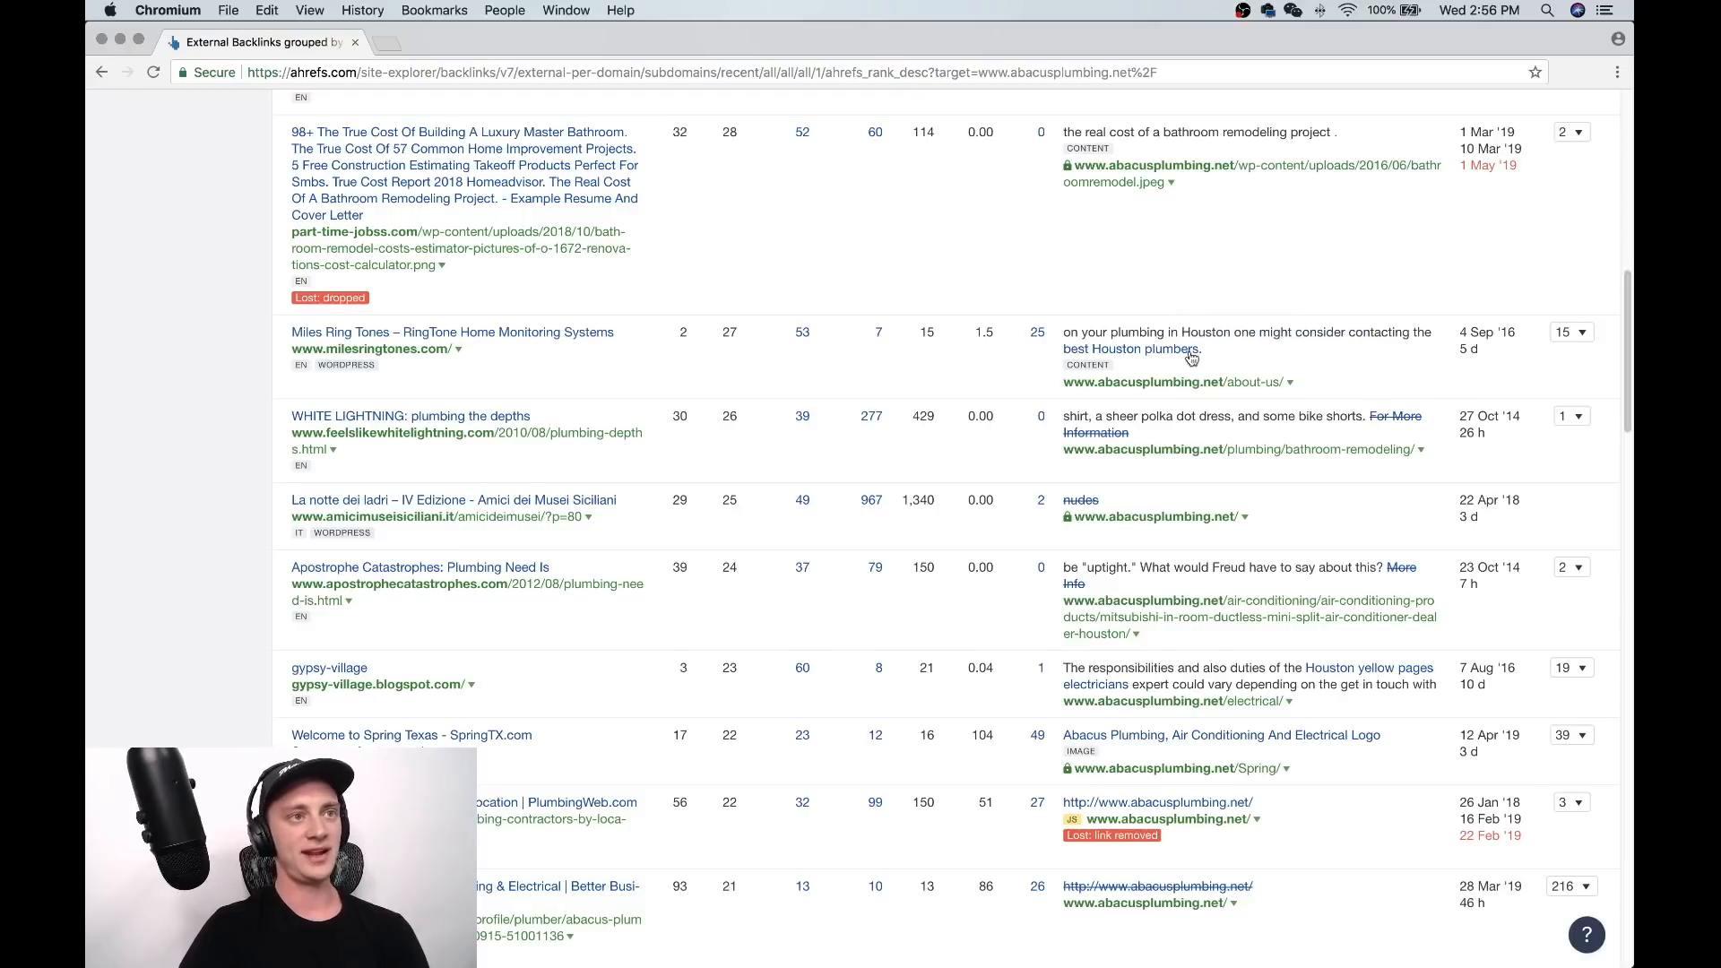
{"action": "left_click_drag", "start_coordinate": [1205, 350], "coordinate": [1062, 349]}
{"action": "left_click", "coordinate": [1176, 325]}
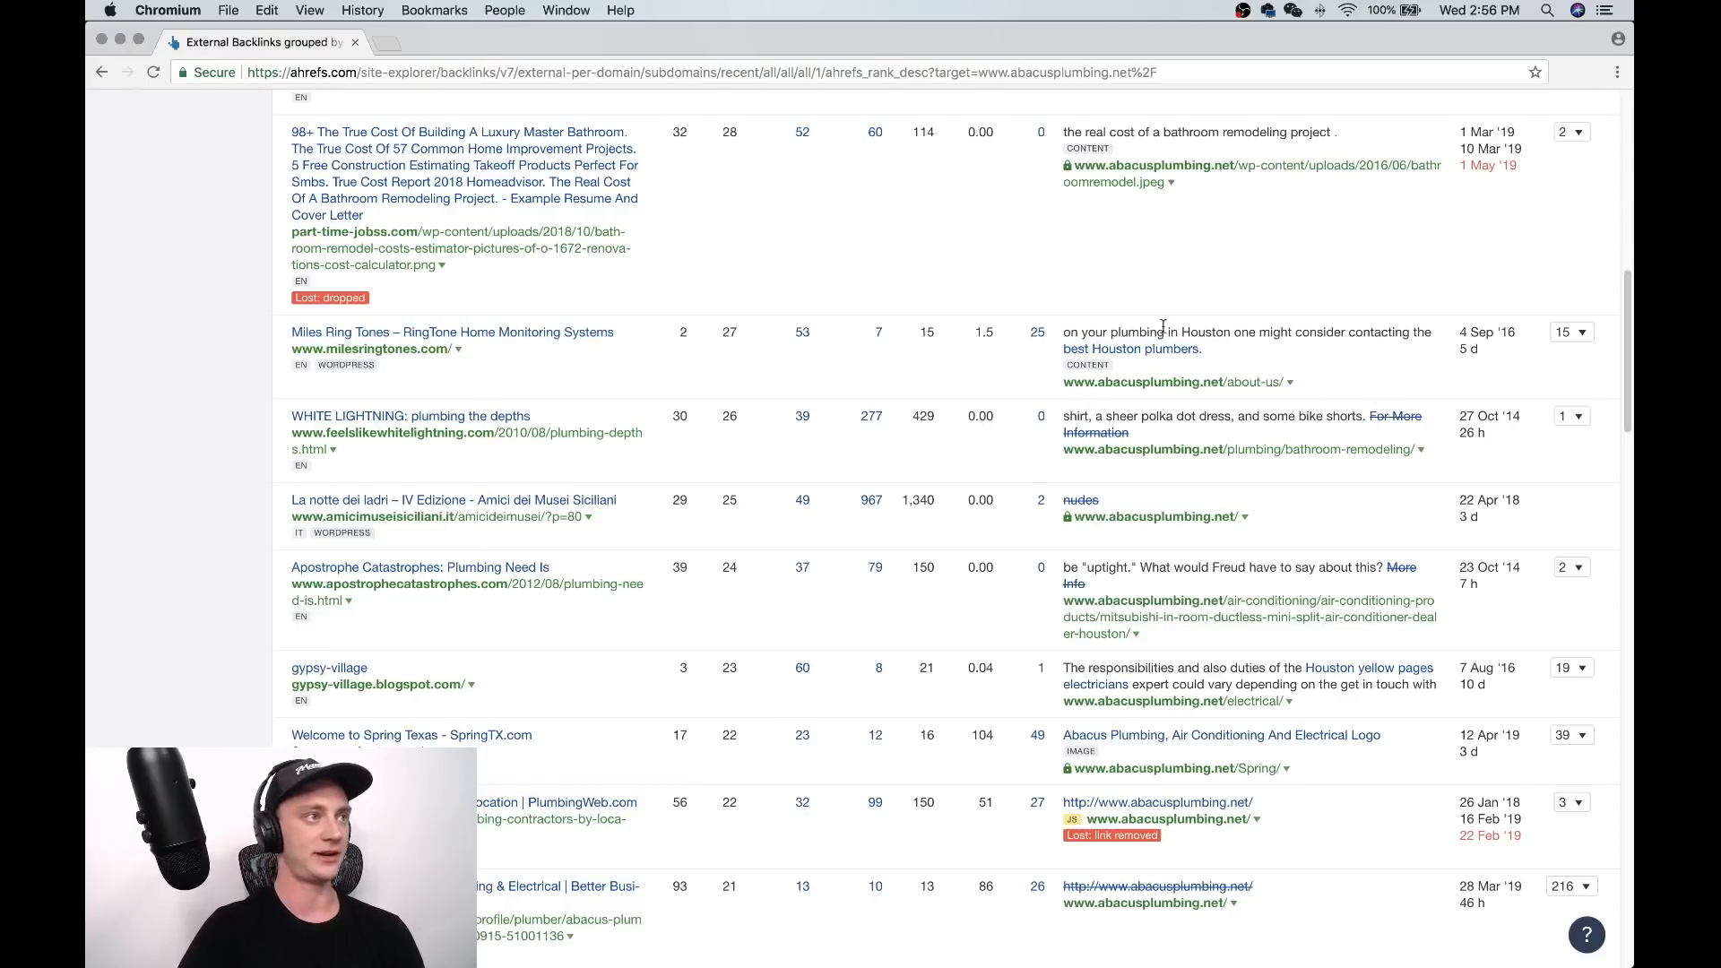
{"action": "scroll", "coordinate": [1163, 326], "scroll_direction": "down", "scroll_amount": 1}
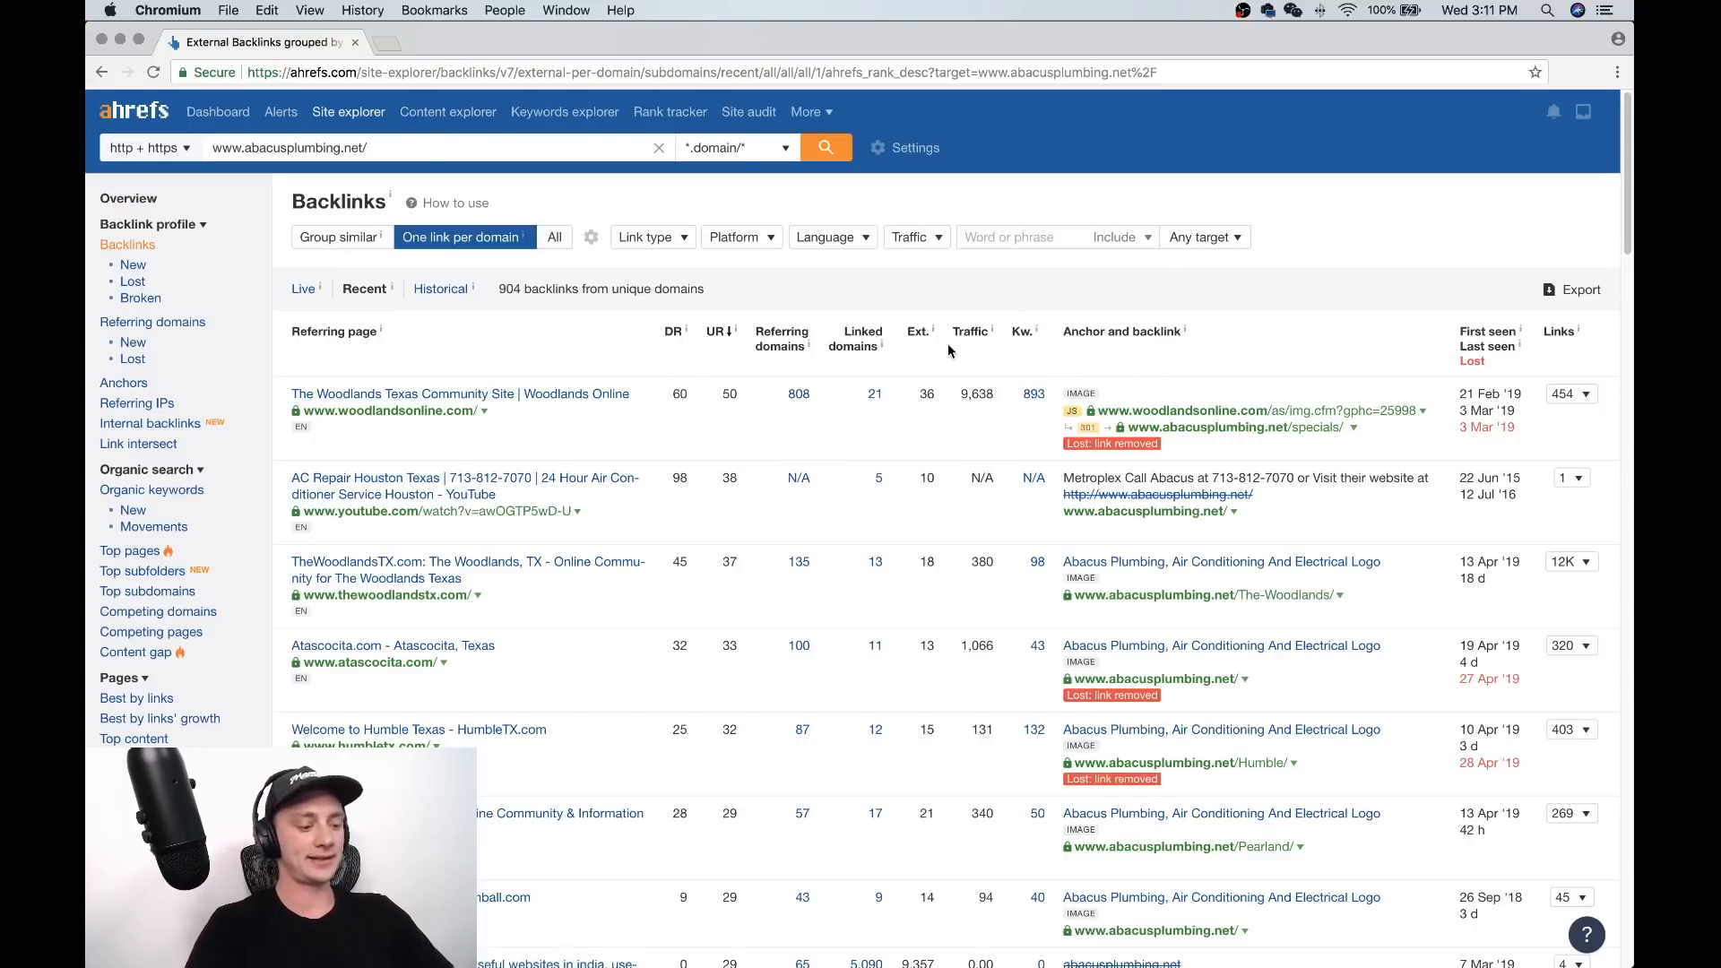
Search the backlinks page for "plumb" and review the matches in referring page titles, URLs and anchors
{"action": "key", "text": "super+f"}
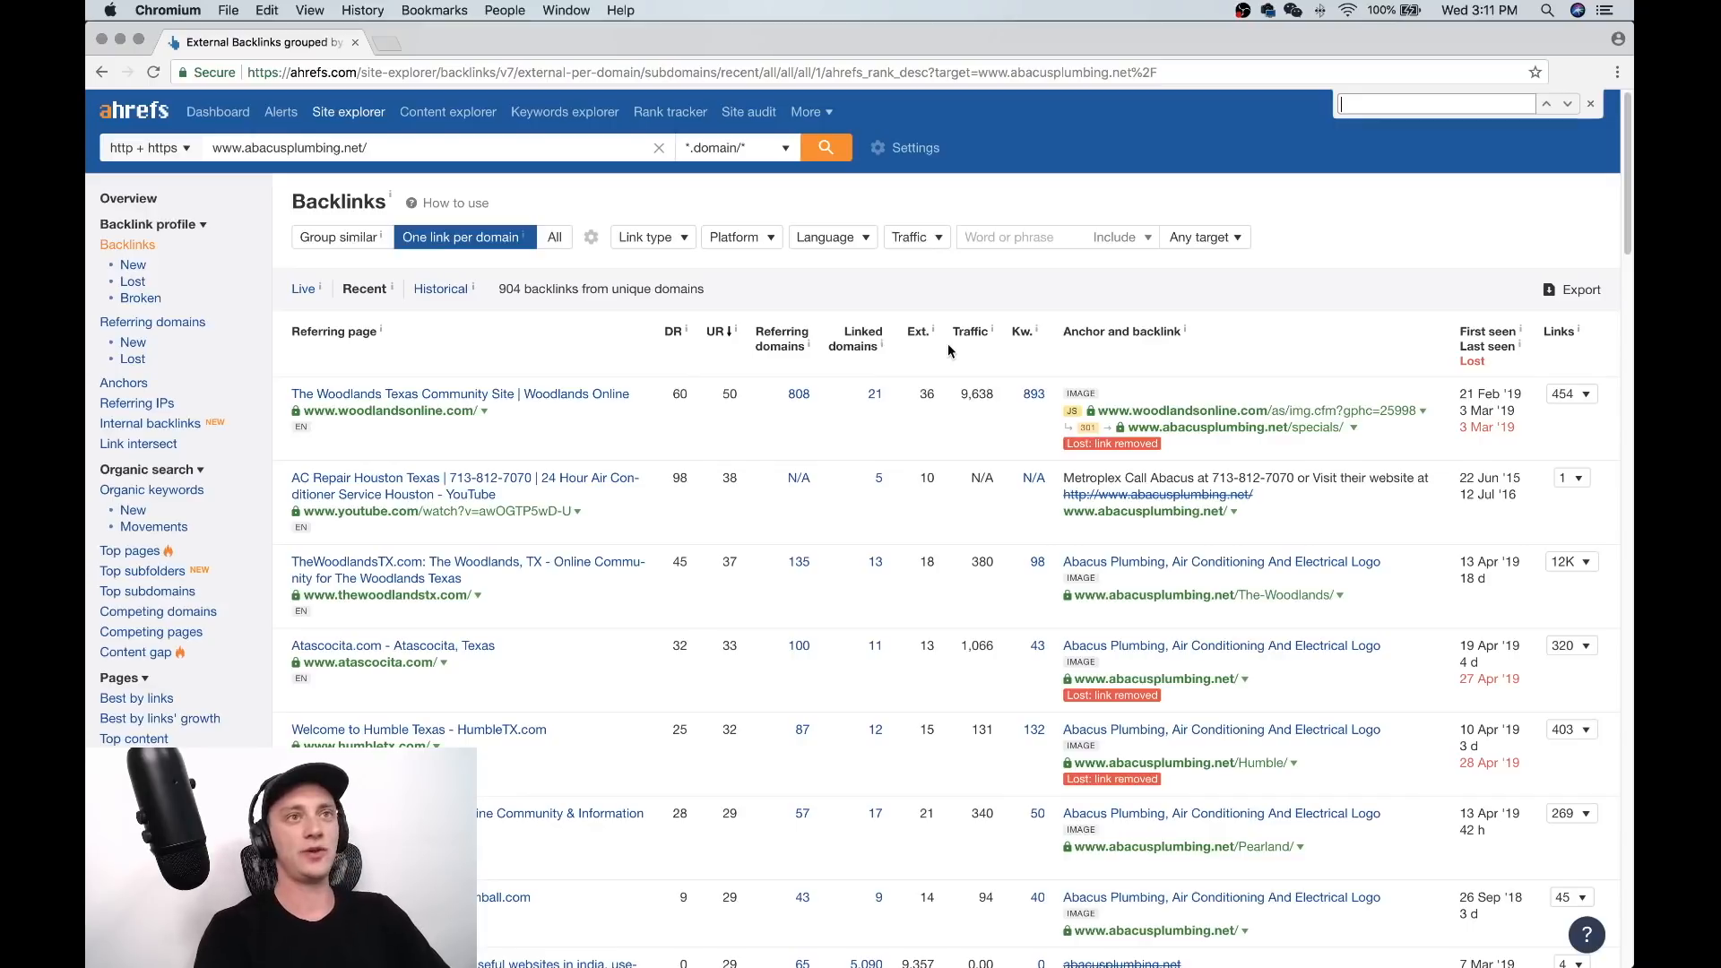
{"action": "type", "text": "plumb"}
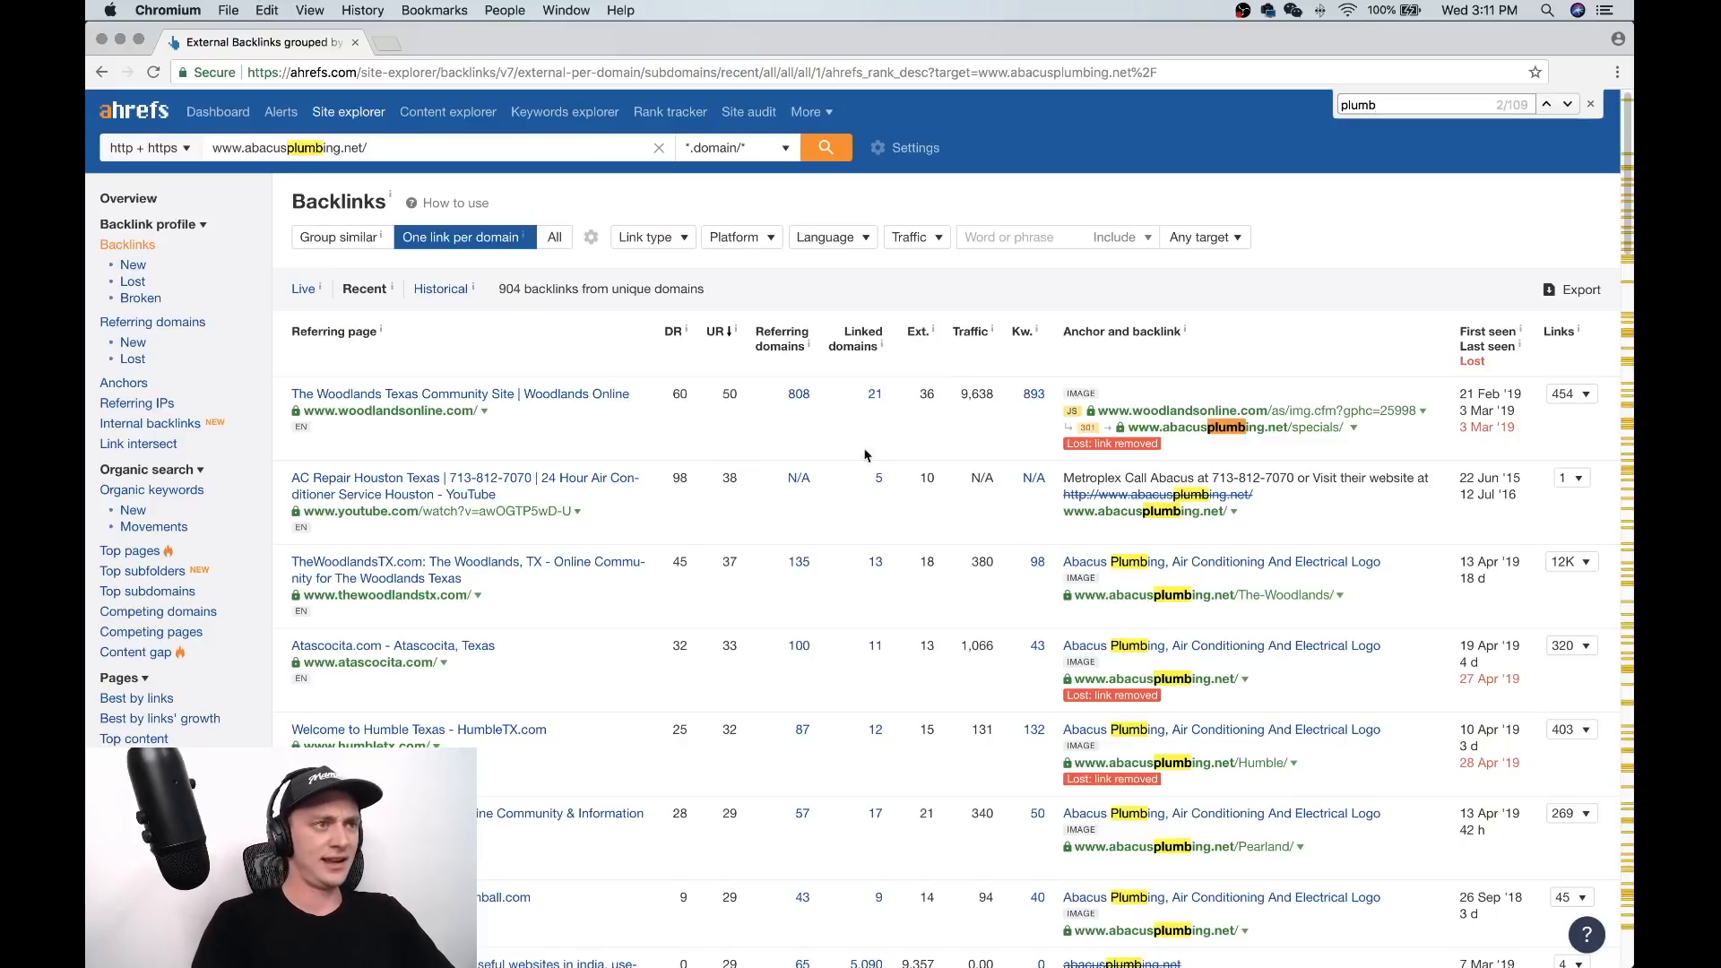
{"action": "scroll", "coordinate": [885, 455], "scroll_direction": "down", "scroll_amount": 5}
{"action": "scroll", "coordinate": [1254, 367], "scroll_direction": "up", "scroll_amount": 5}
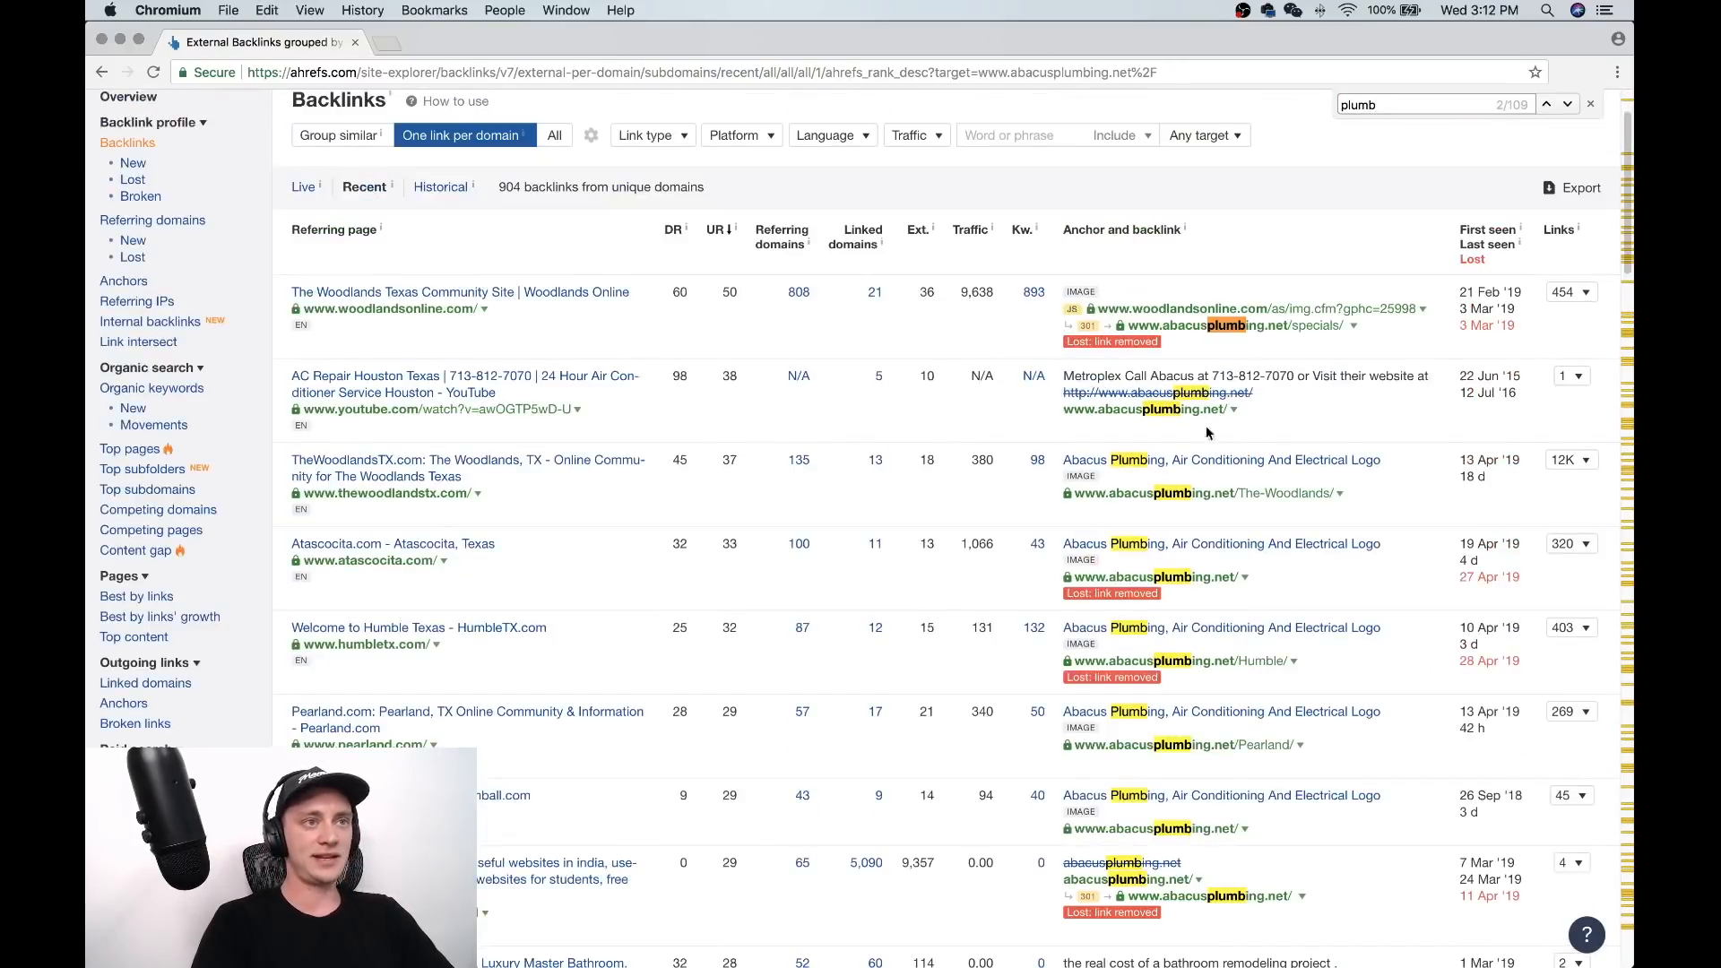
{"action": "scroll", "coordinate": [1230, 363], "scroll_direction": "down", "scroll_amount": 1}
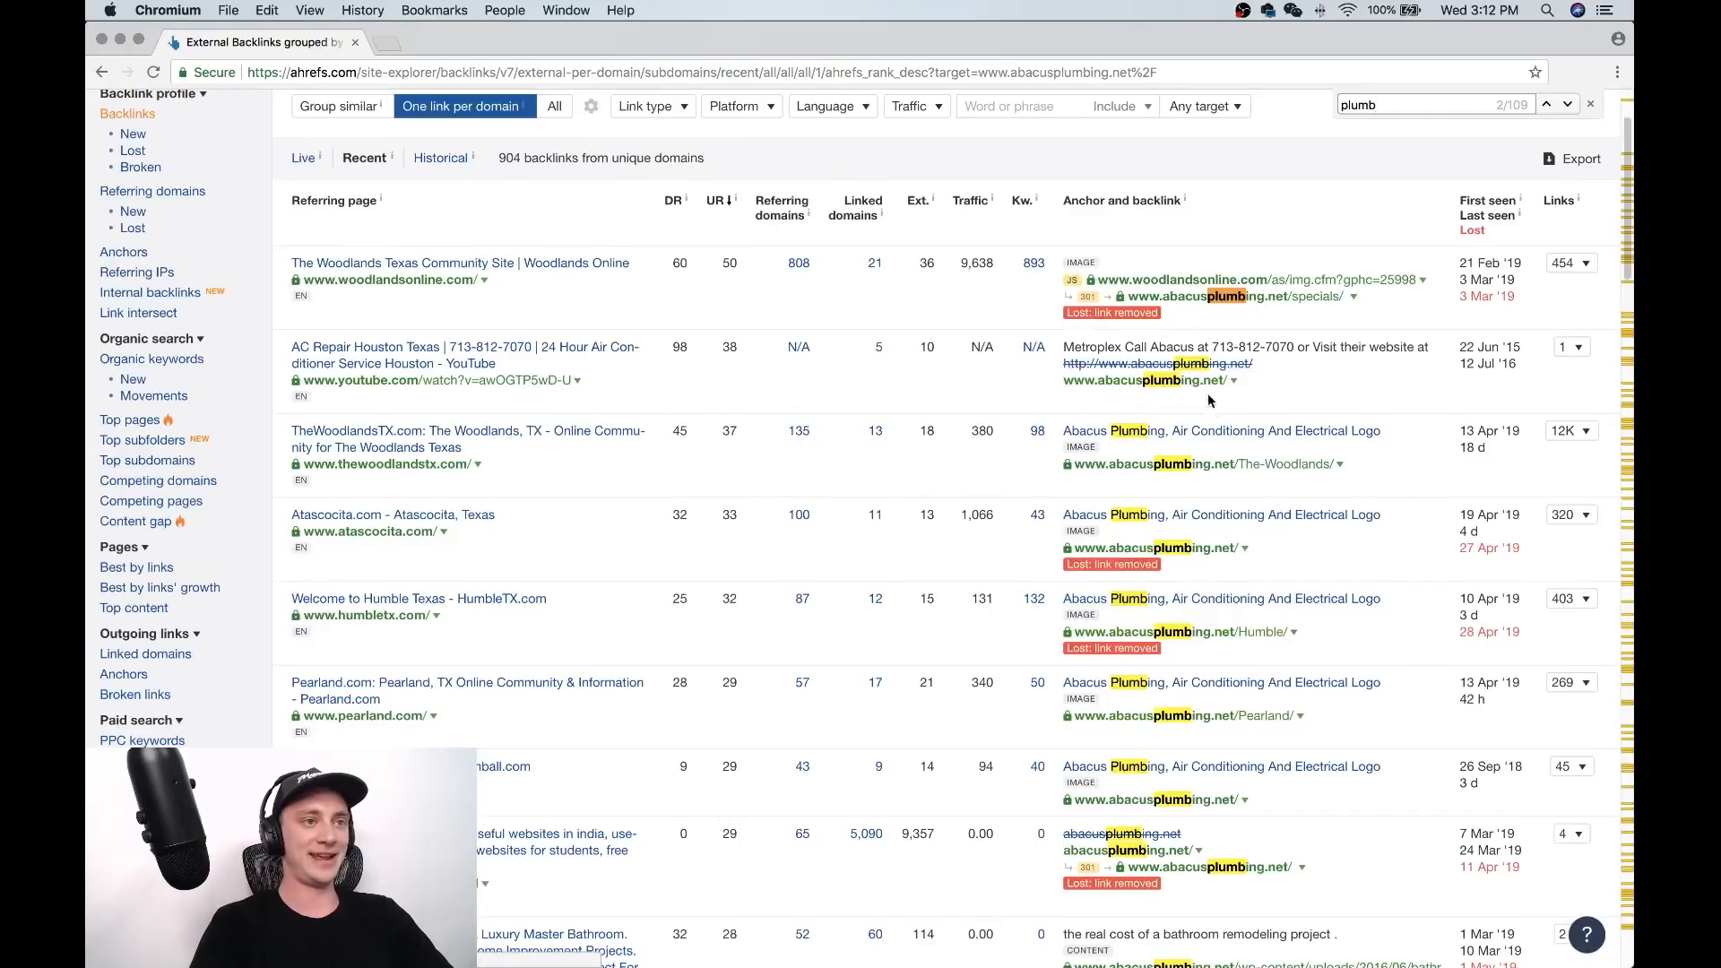
{"action": "scroll", "coordinate": [1132, 276], "scroll_direction": "down", "scroll_amount": 8}
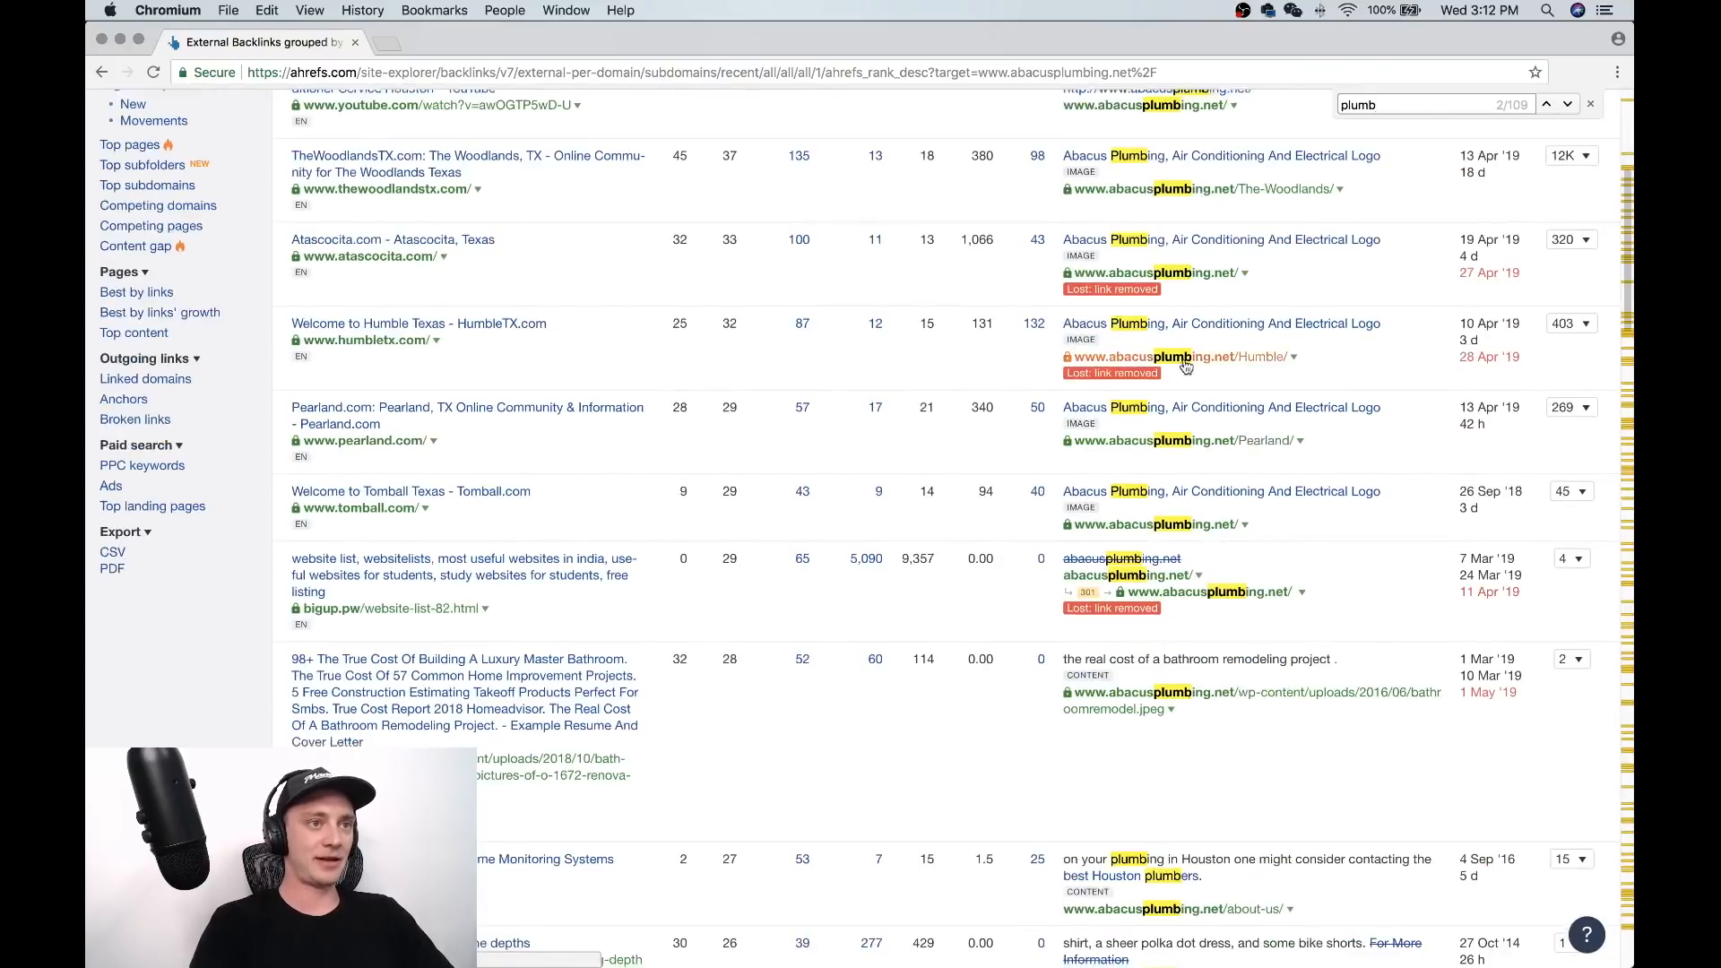
{"action": "scroll", "coordinate": [568, 485], "scroll_direction": "down", "scroll_amount": 3}
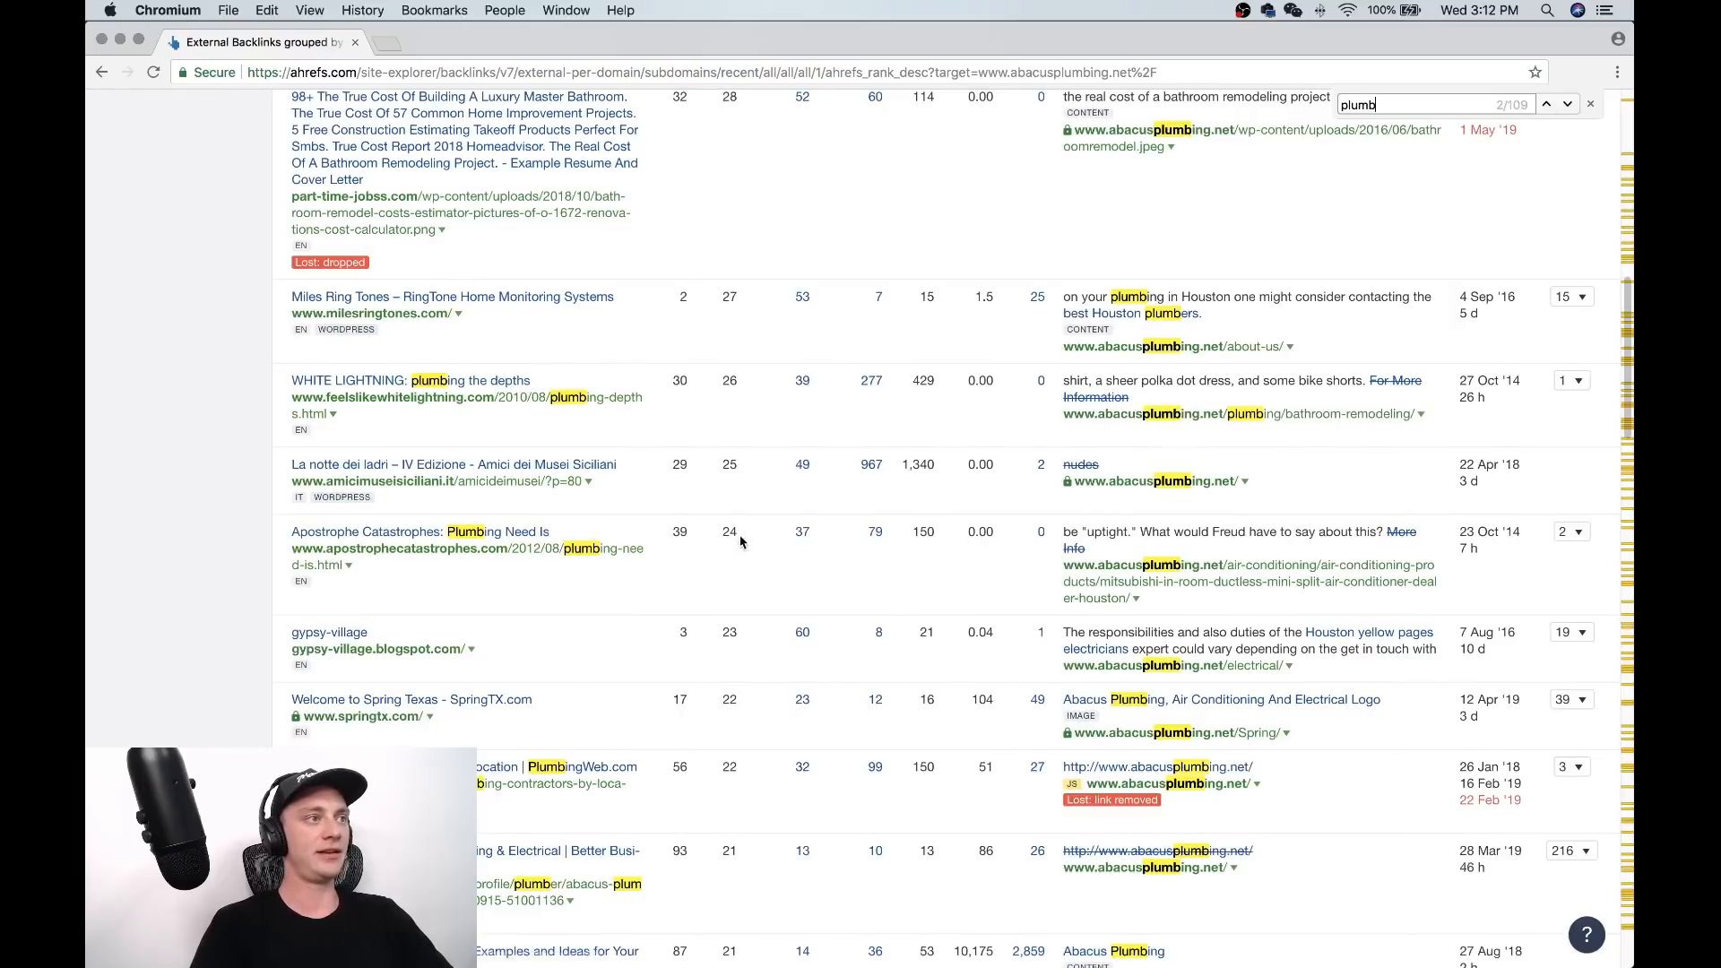
{"action": "scroll", "coordinate": [730, 531], "scroll_direction": "down", "scroll_amount": 2}
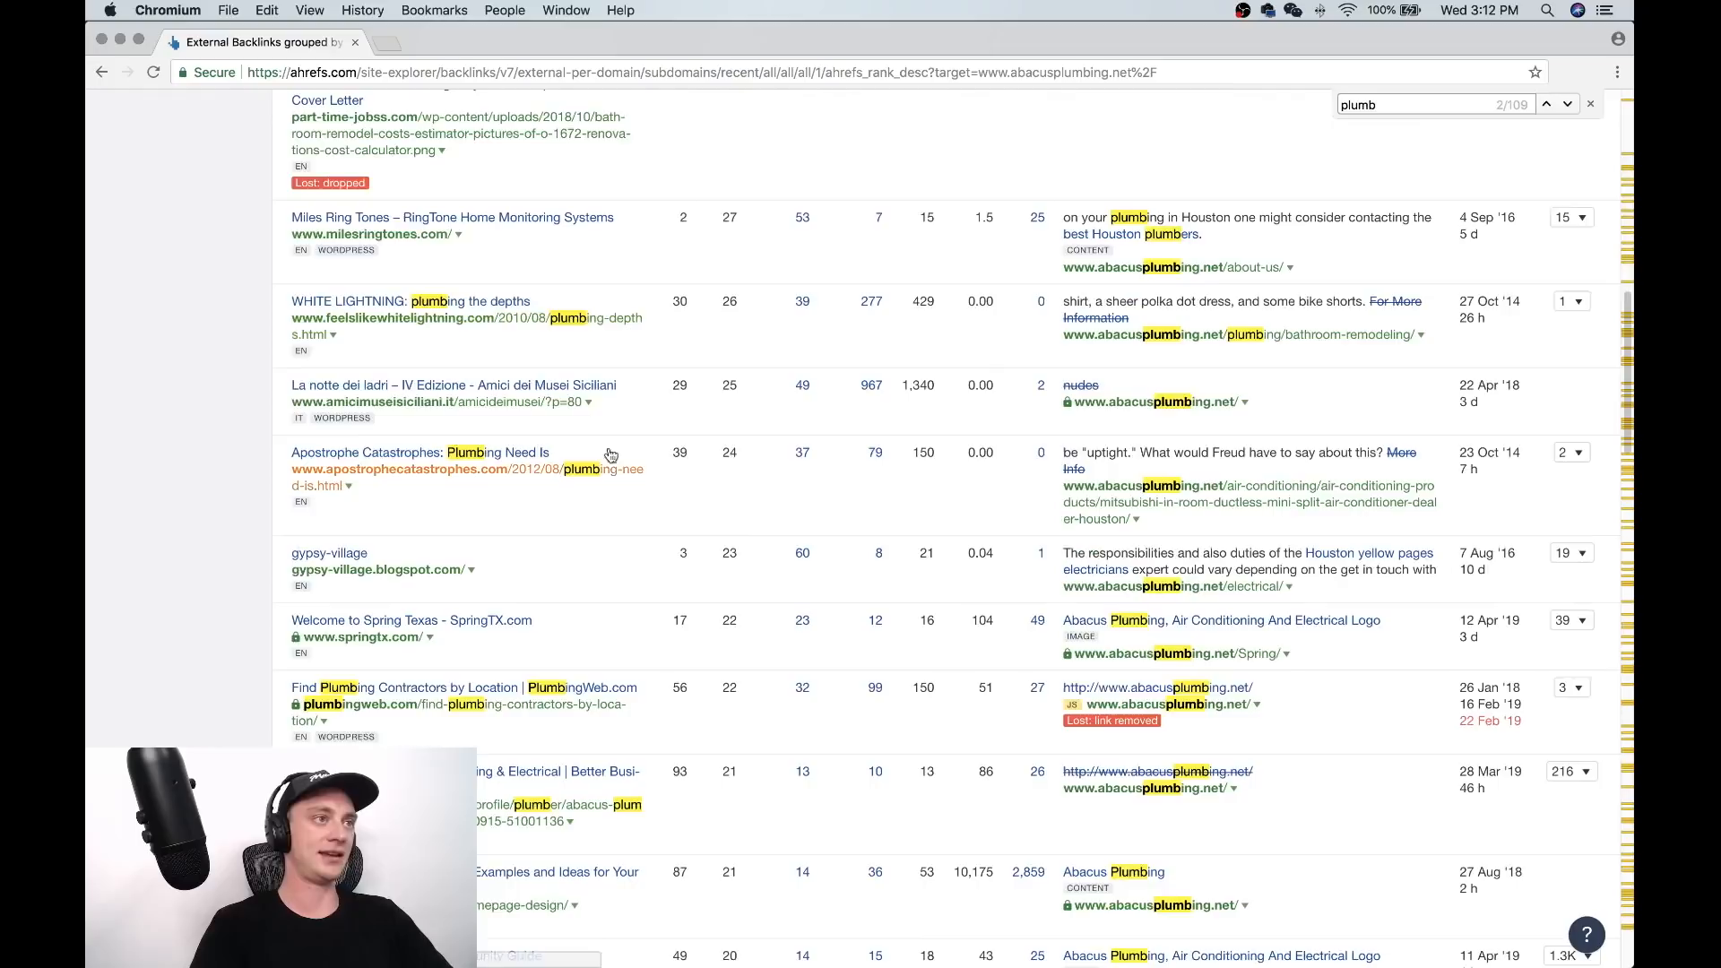
{"action": "scroll", "coordinate": [667, 412], "scroll_direction": "down", "scroll_amount": 10}
{"action": "scroll", "coordinate": [667, 413], "scroll_direction": "down", "scroll_amount": 20}
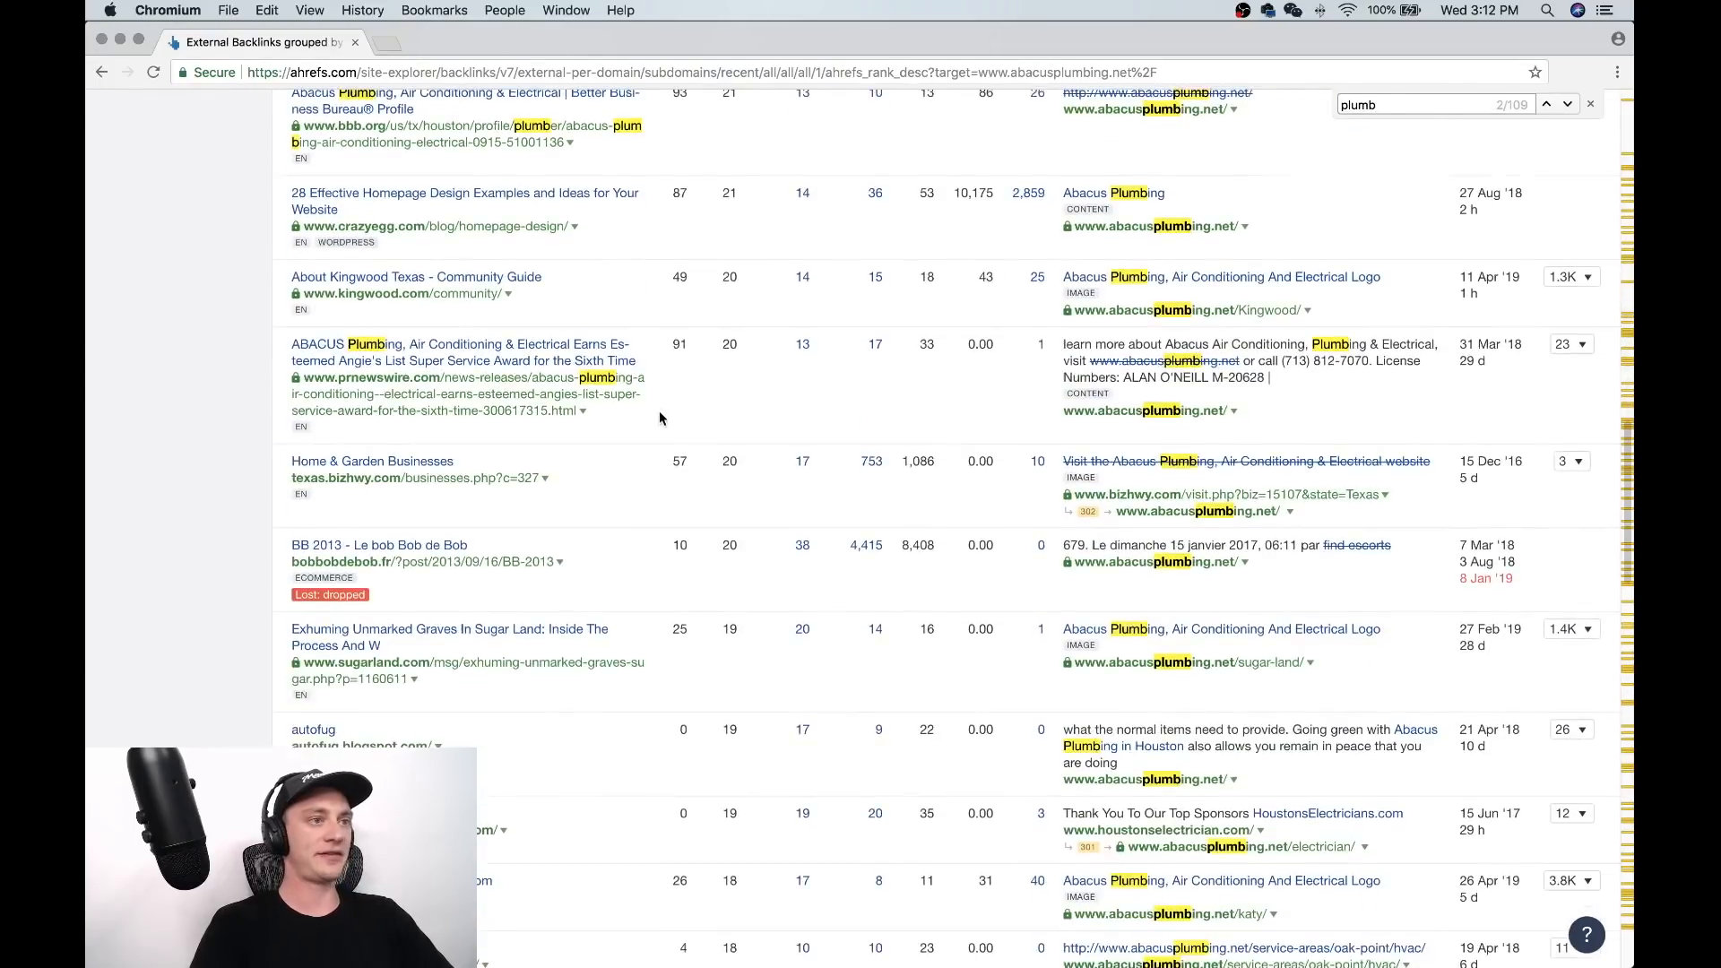
{"action": "scroll", "coordinate": [659, 411], "scroll_direction": "down", "scroll_amount": 8}
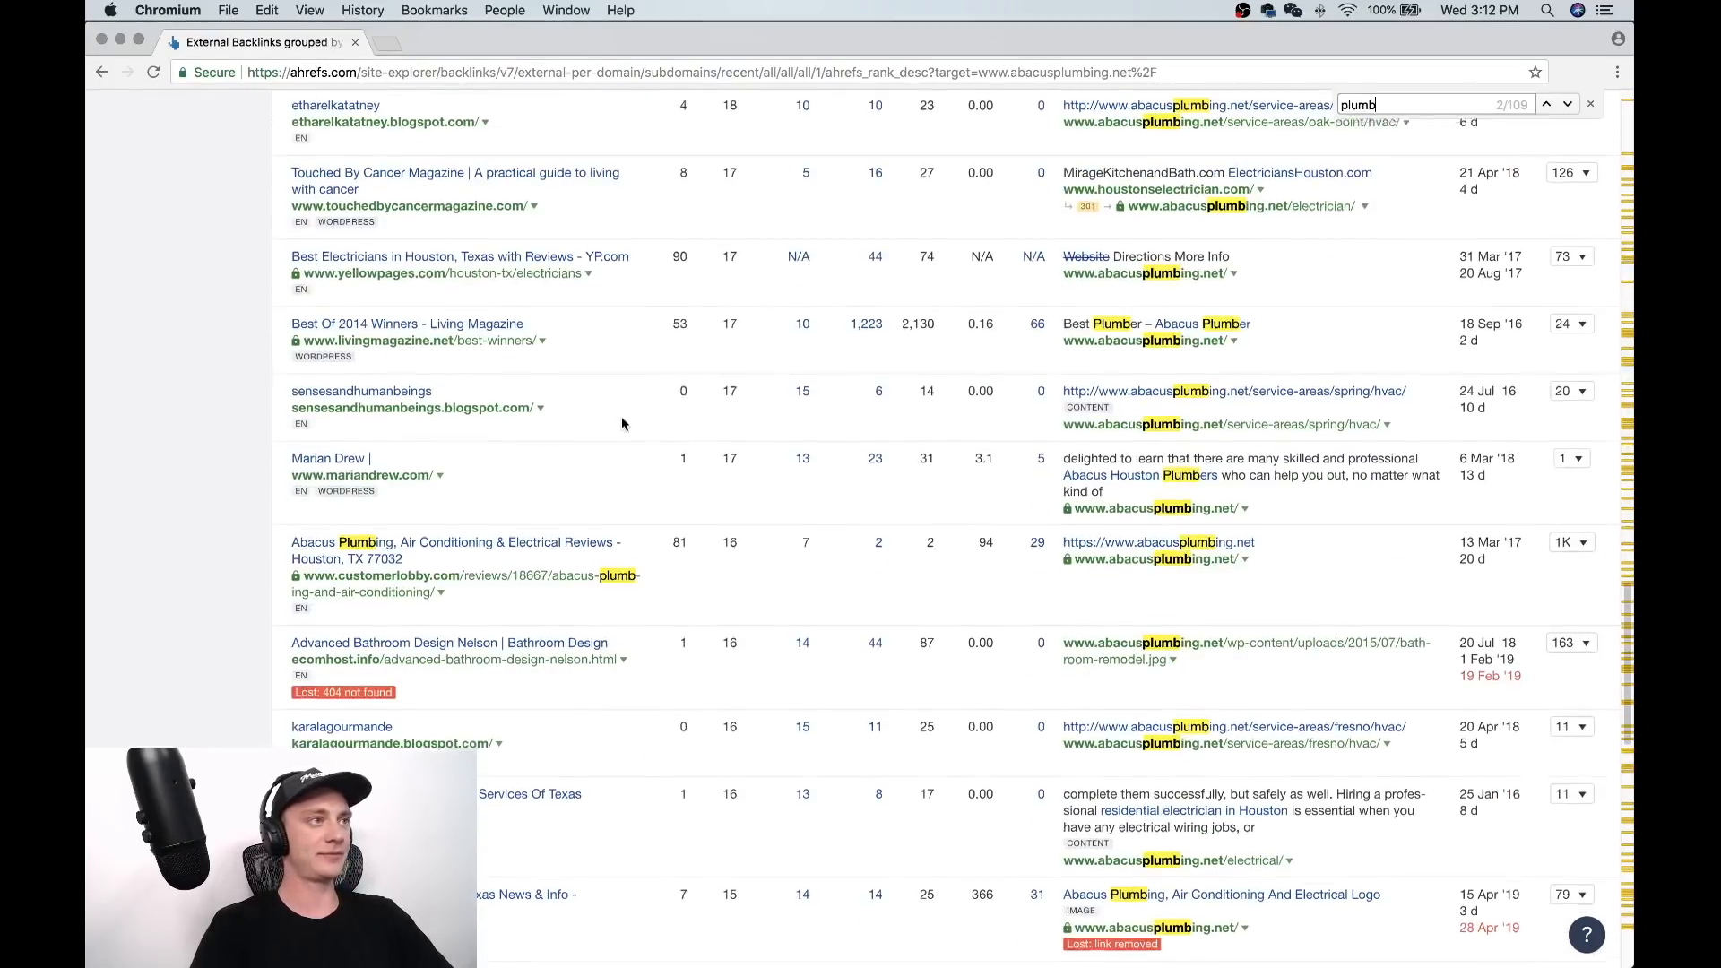
{"action": "scroll", "coordinate": [625, 422], "scroll_direction": "up", "scroll_amount": 10}
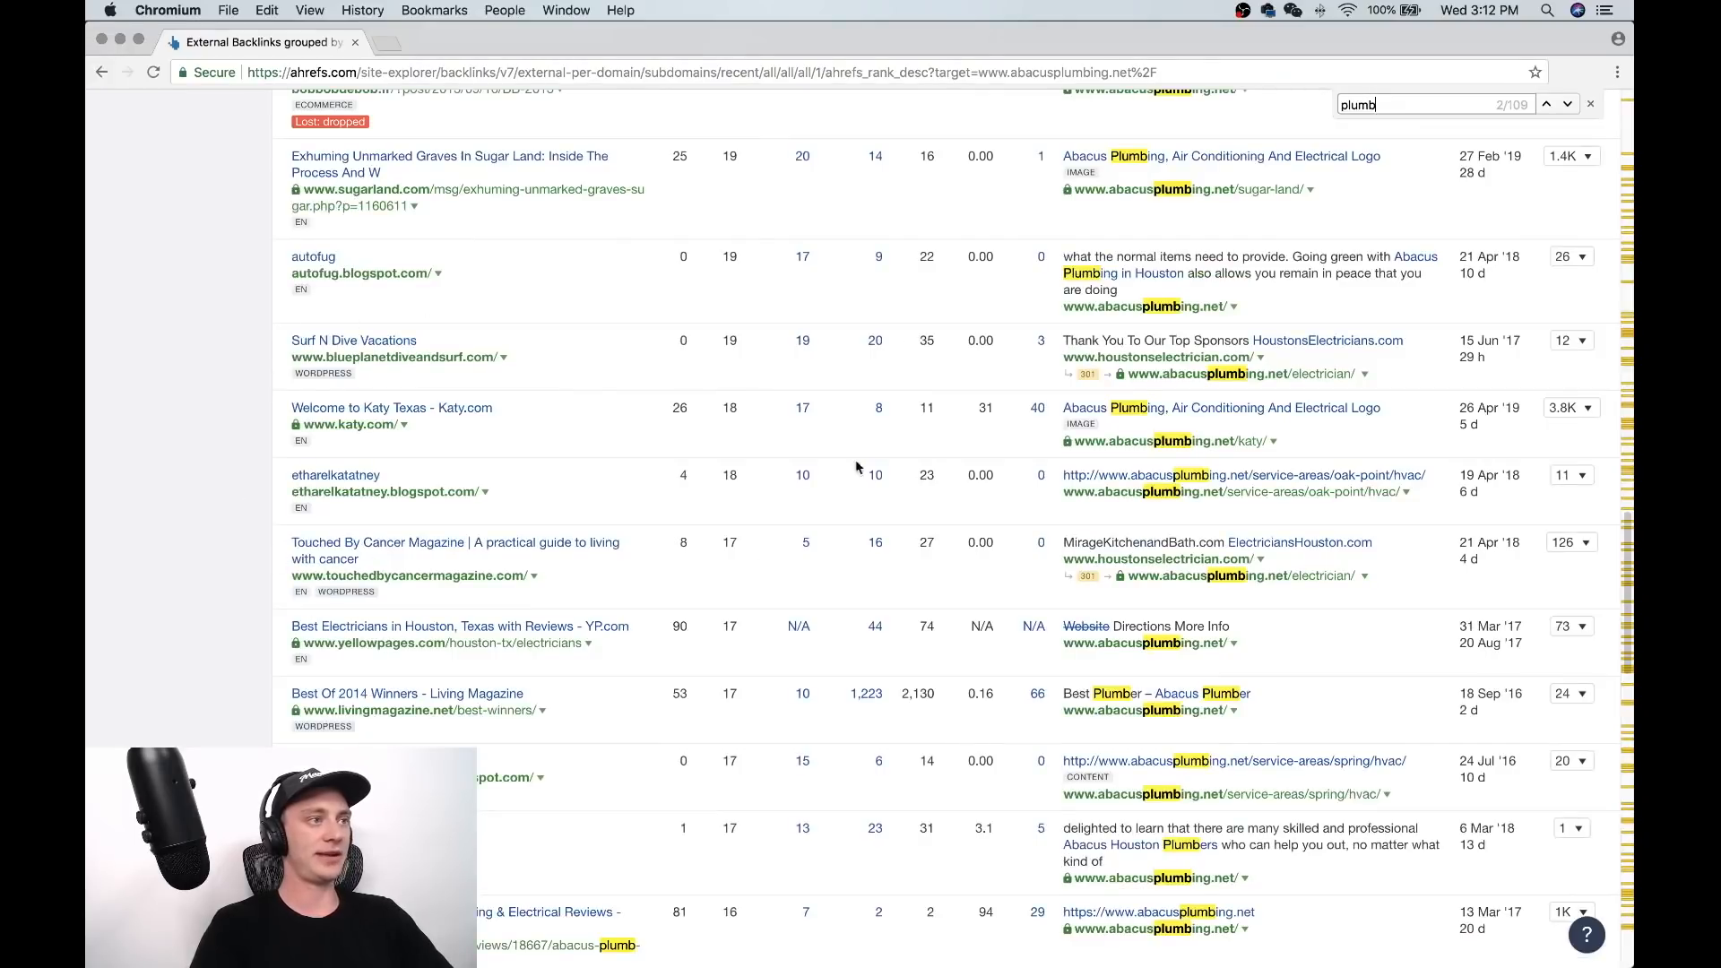
{"action": "scroll", "coordinate": [892, 335], "scroll_direction": "down", "scroll_amount": 10}
{"action": "scroll", "coordinate": [889, 332], "scroll_direction": "down", "scroll_amount": 8}
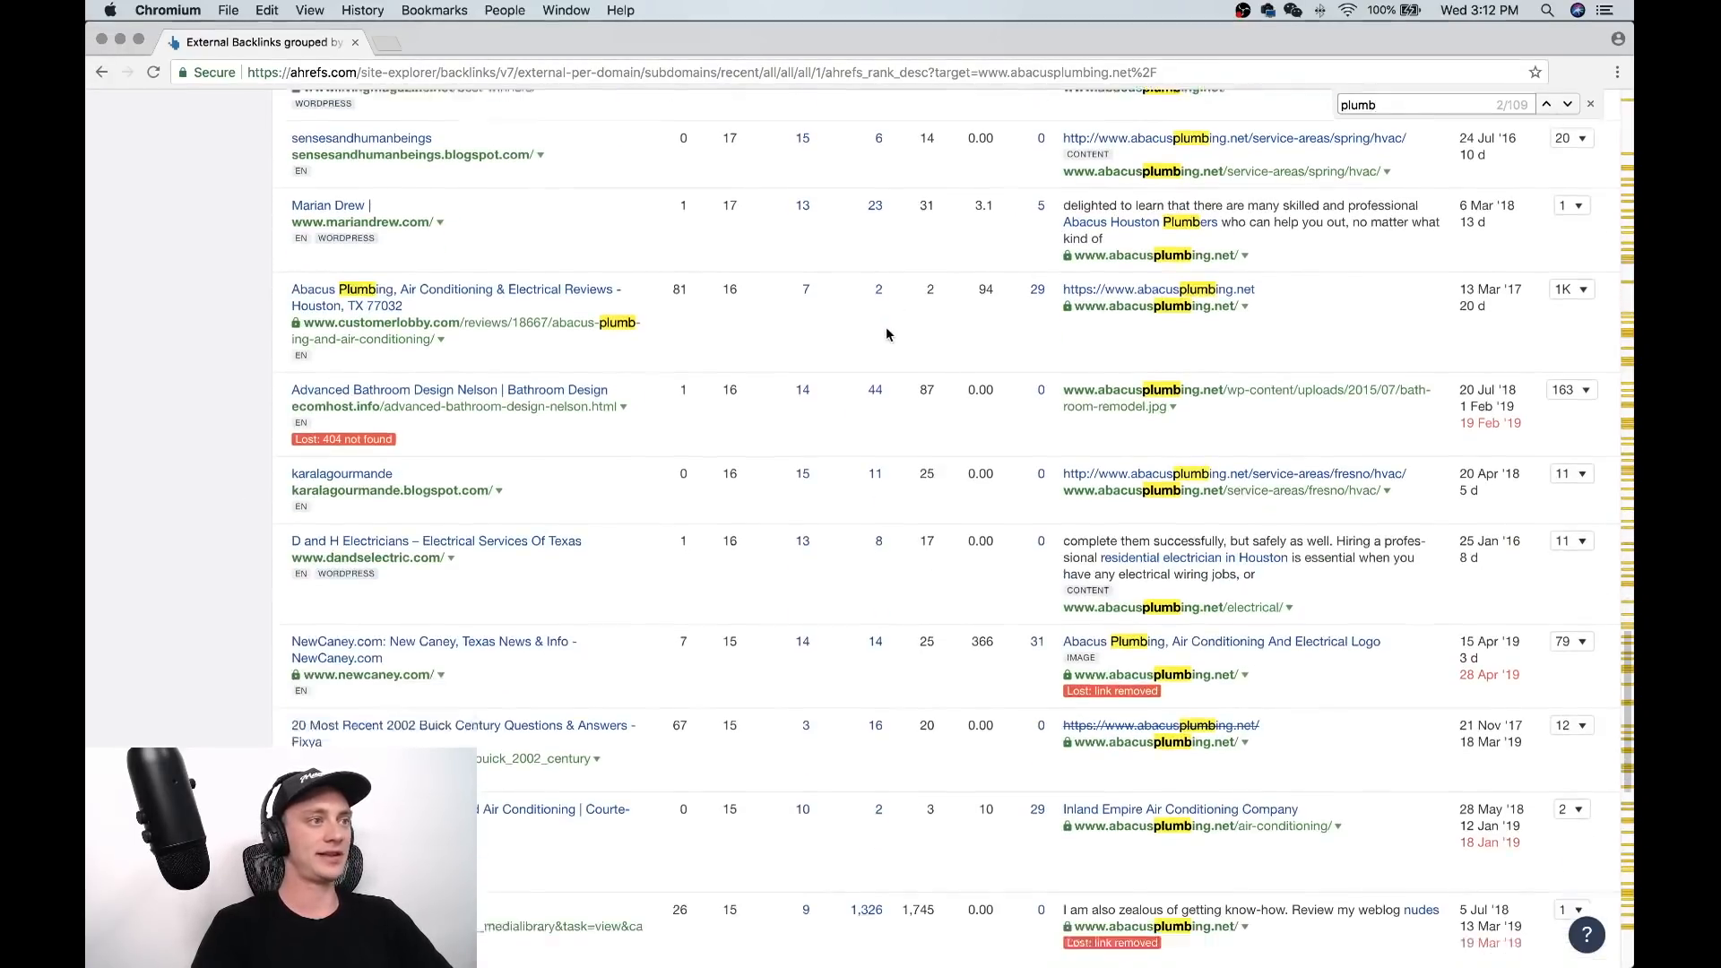
{"action": "scroll", "coordinate": [888, 328], "scroll_direction": "up", "scroll_amount": 20}
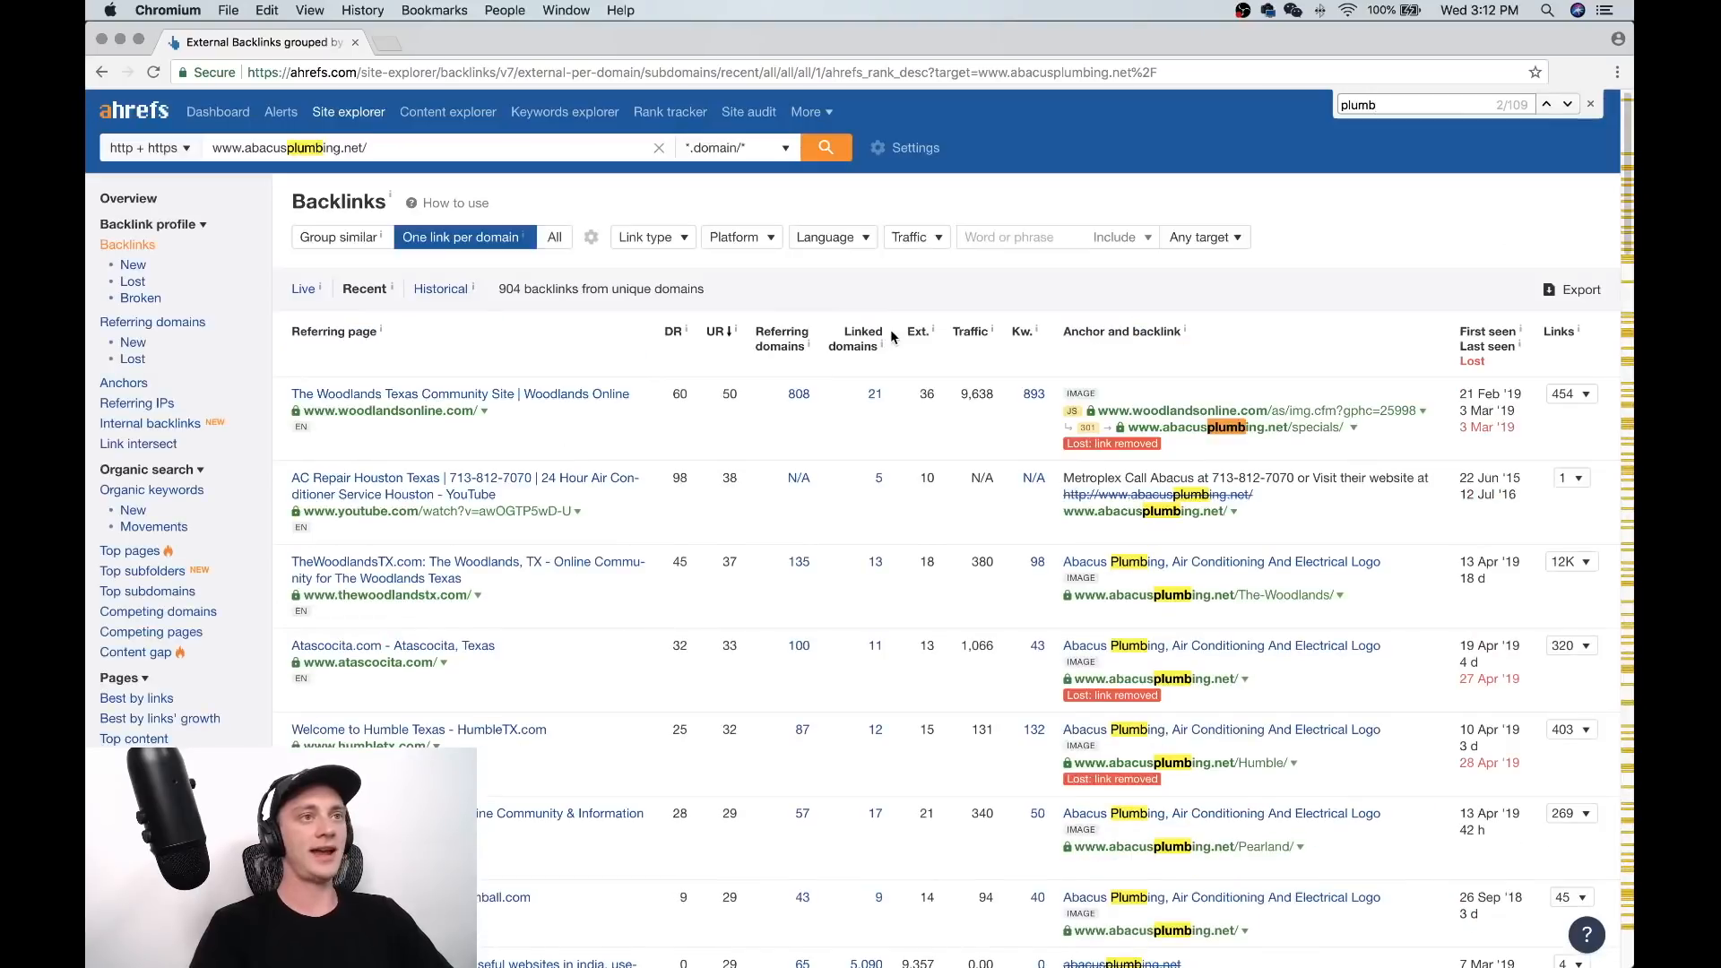
Search the backlinks page for "houston" and review which referring pages and anchors contain it
{"action": "type", "text": "houston"}
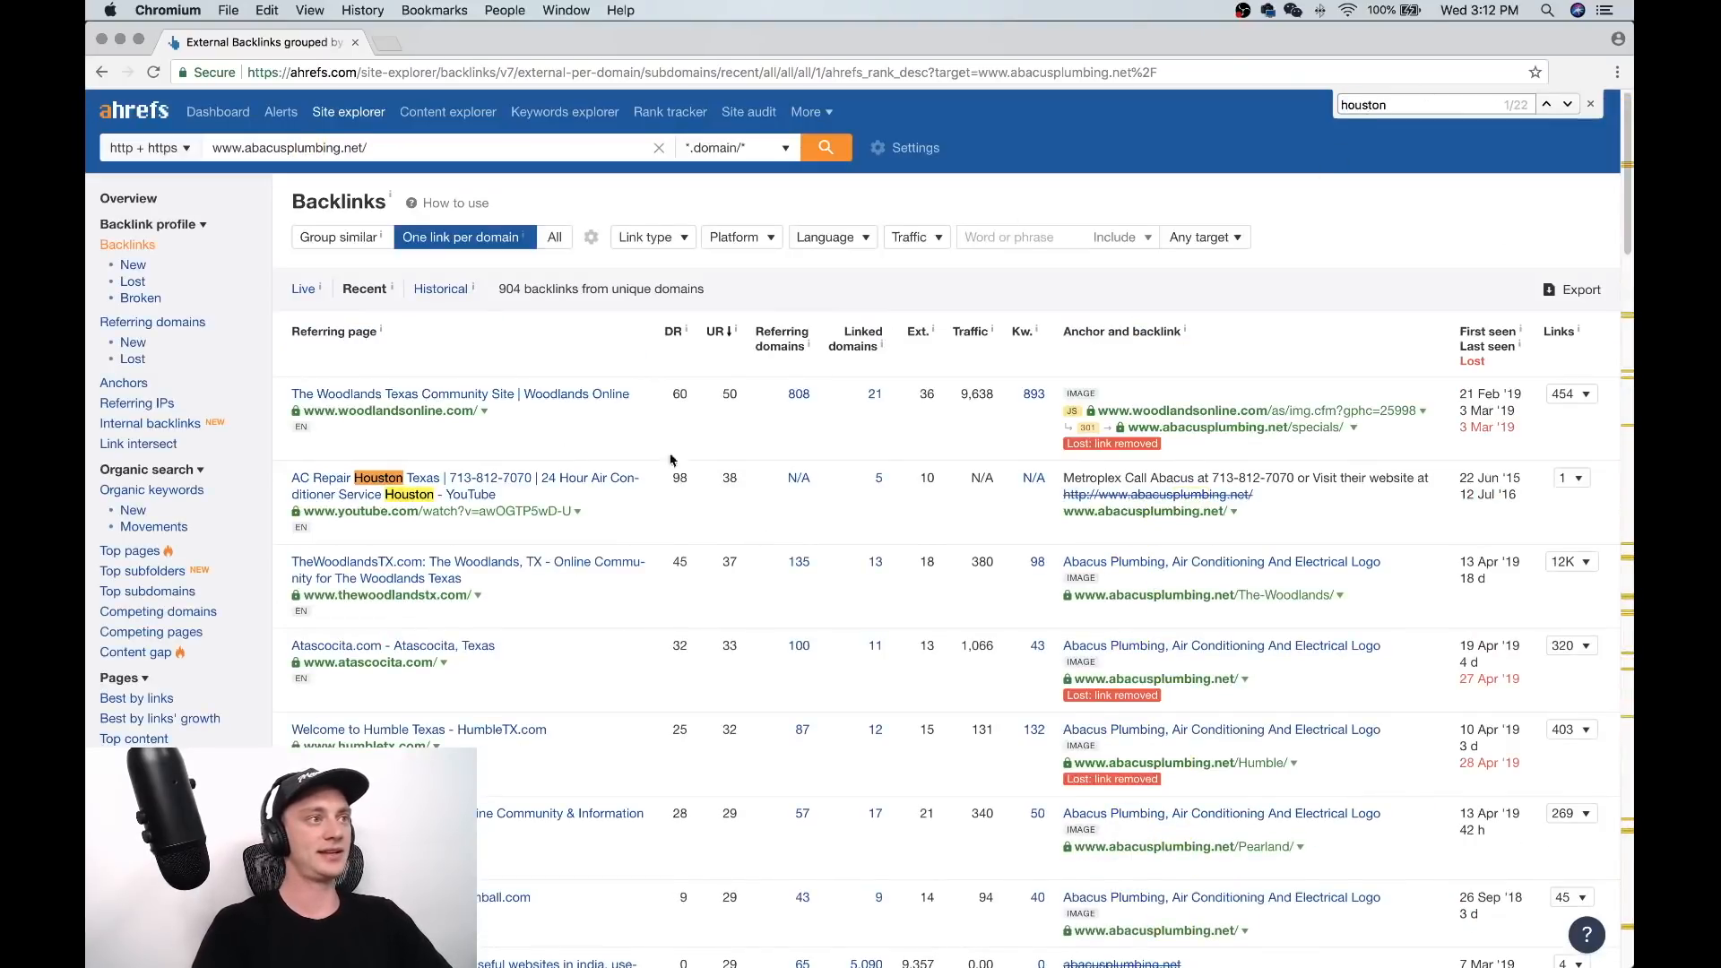
{"action": "scroll", "coordinate": [742, 517], "scroll_direction": "down", "scroll_amount": 7}
{"action": "scroll", "coordinate": [656, 383], "scroll_direction": "down", "scroll_amount": 8}
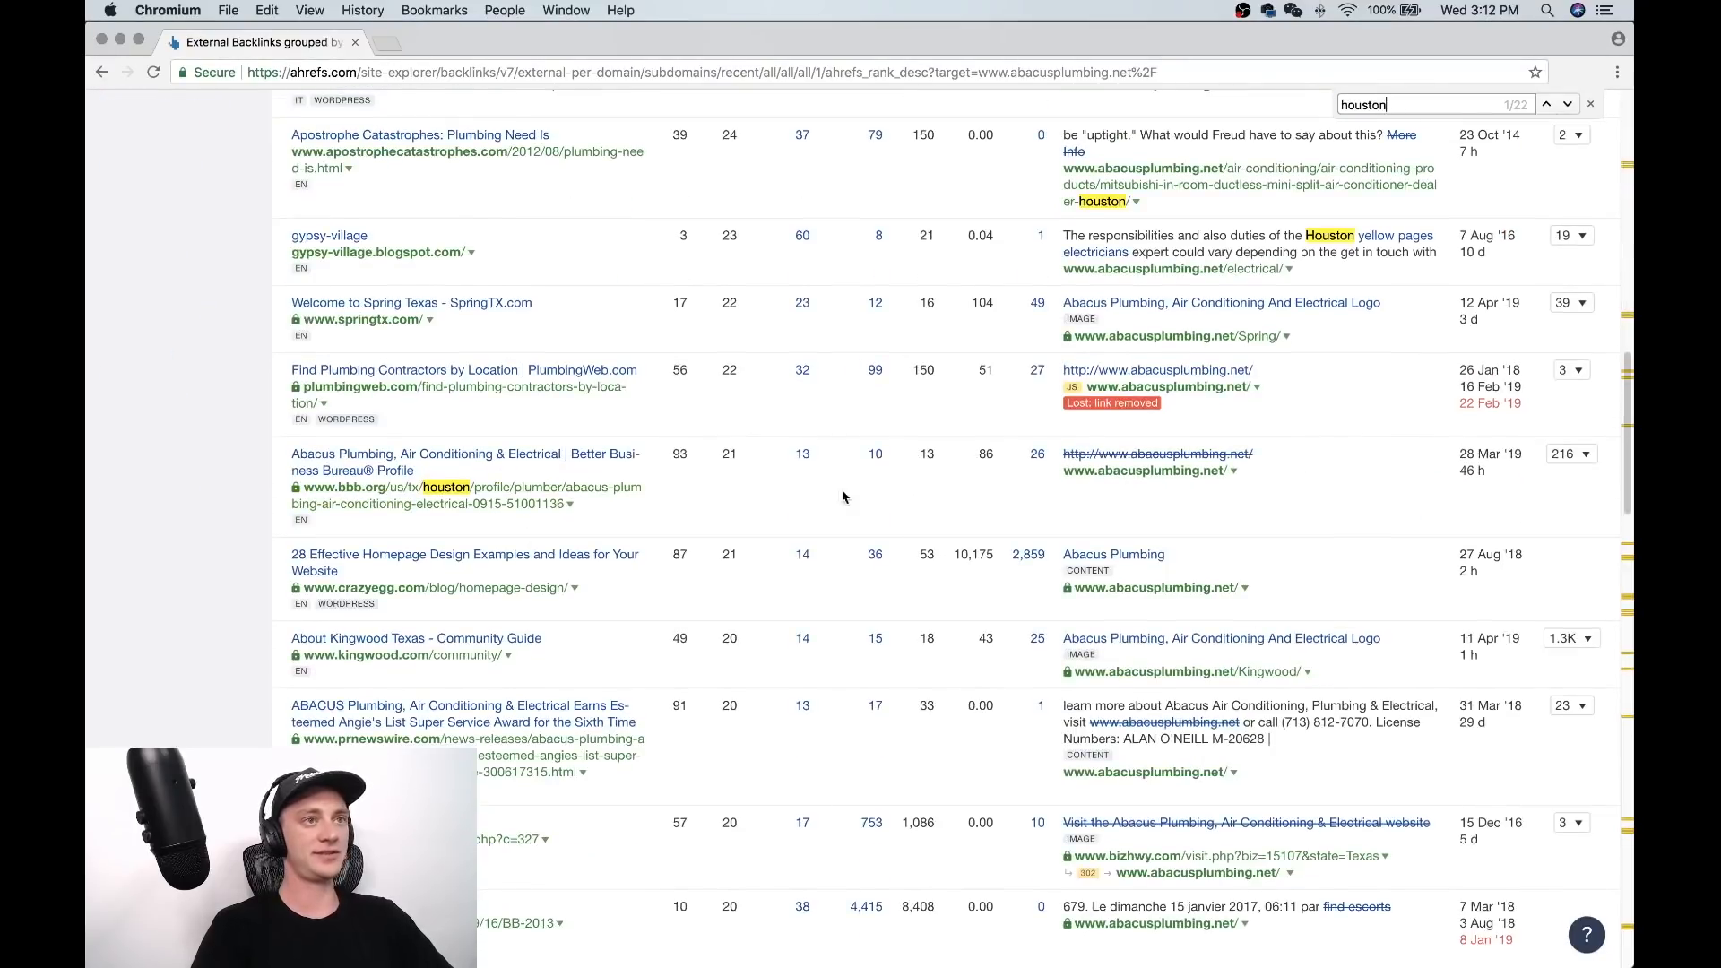
{"action": "scroll", "coordinate": [768, 415], "scroll_direction": "down", "scroll_amount": 15}
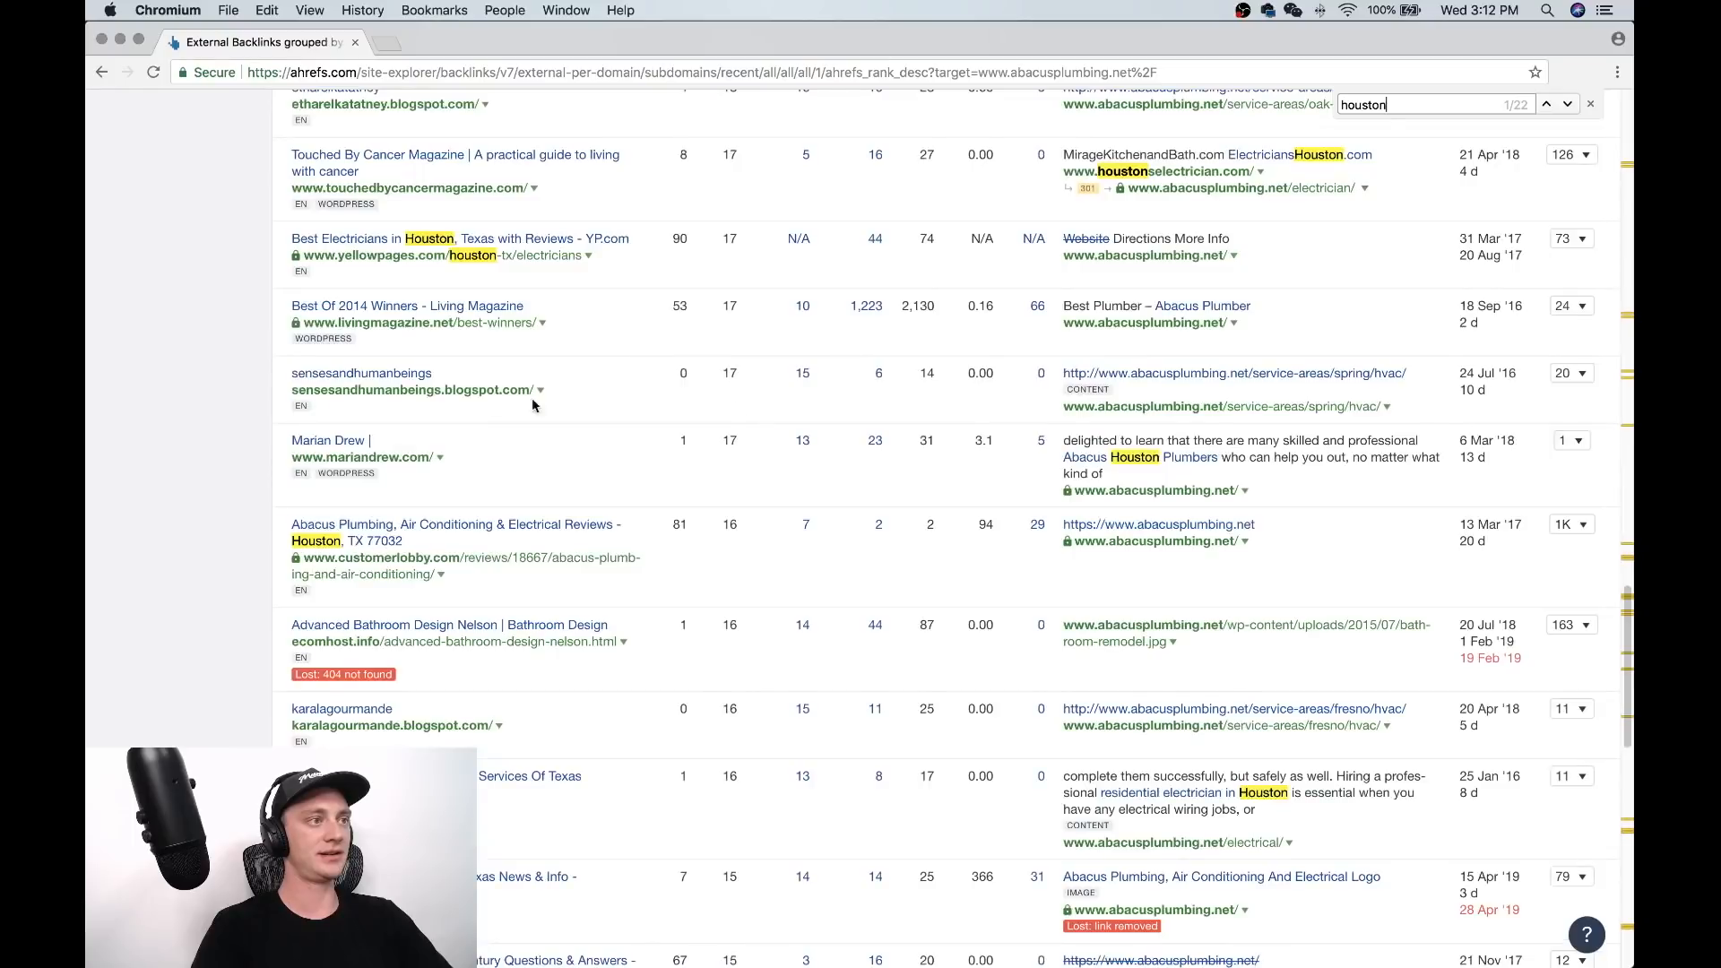
{"action": "scroll", "coordinate": [896, 439], "scroll_direction": "down", "scroll_amount": 6}
{"action": "scroll", "coordinate": [880, 426], "scroll_direction": "down", "scroll_amount": 3}
{"action": "scroll", "coordinate": [649, 487], "scroll_direction": "down", "scroll_amount": 3}
{"action": "scroll", "coordinate": [807, 513], "scroll_direction": "up", "scroll_amount": 20}
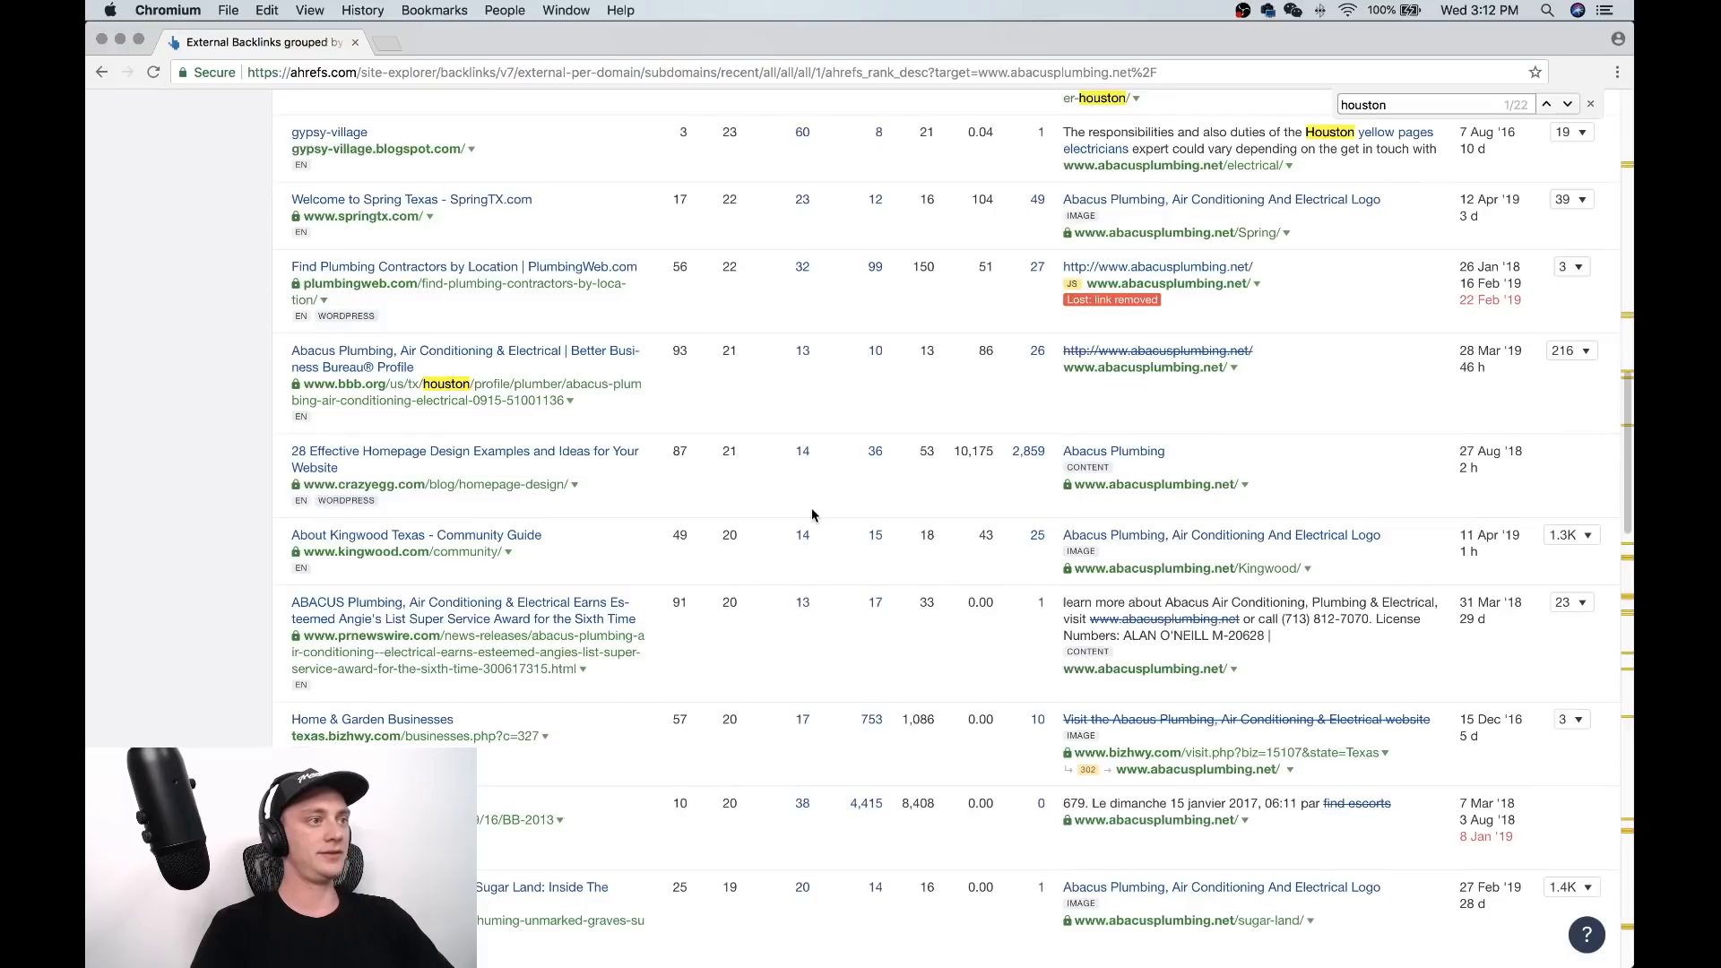
Search the backlinks page for "texas" and review the matching referring page titles
{"action": "scroll", "coordinate": [810, 508], "scroll_direction": "up", "scroll_amount": 10}
{"action": "double_click", "coordinate": [1374, 104]}
{"action": "type", "text": "texas"}
{"action": "key", "text": "Return"}
{"action": "scroll", "coordinate": [1031, 405], "scroll_direction": "down", "scroll_amount": 3}
{"action": "scroll", "coordinate": [1030, 405], "scroll_direction": "down", "scroll_amount": 2}
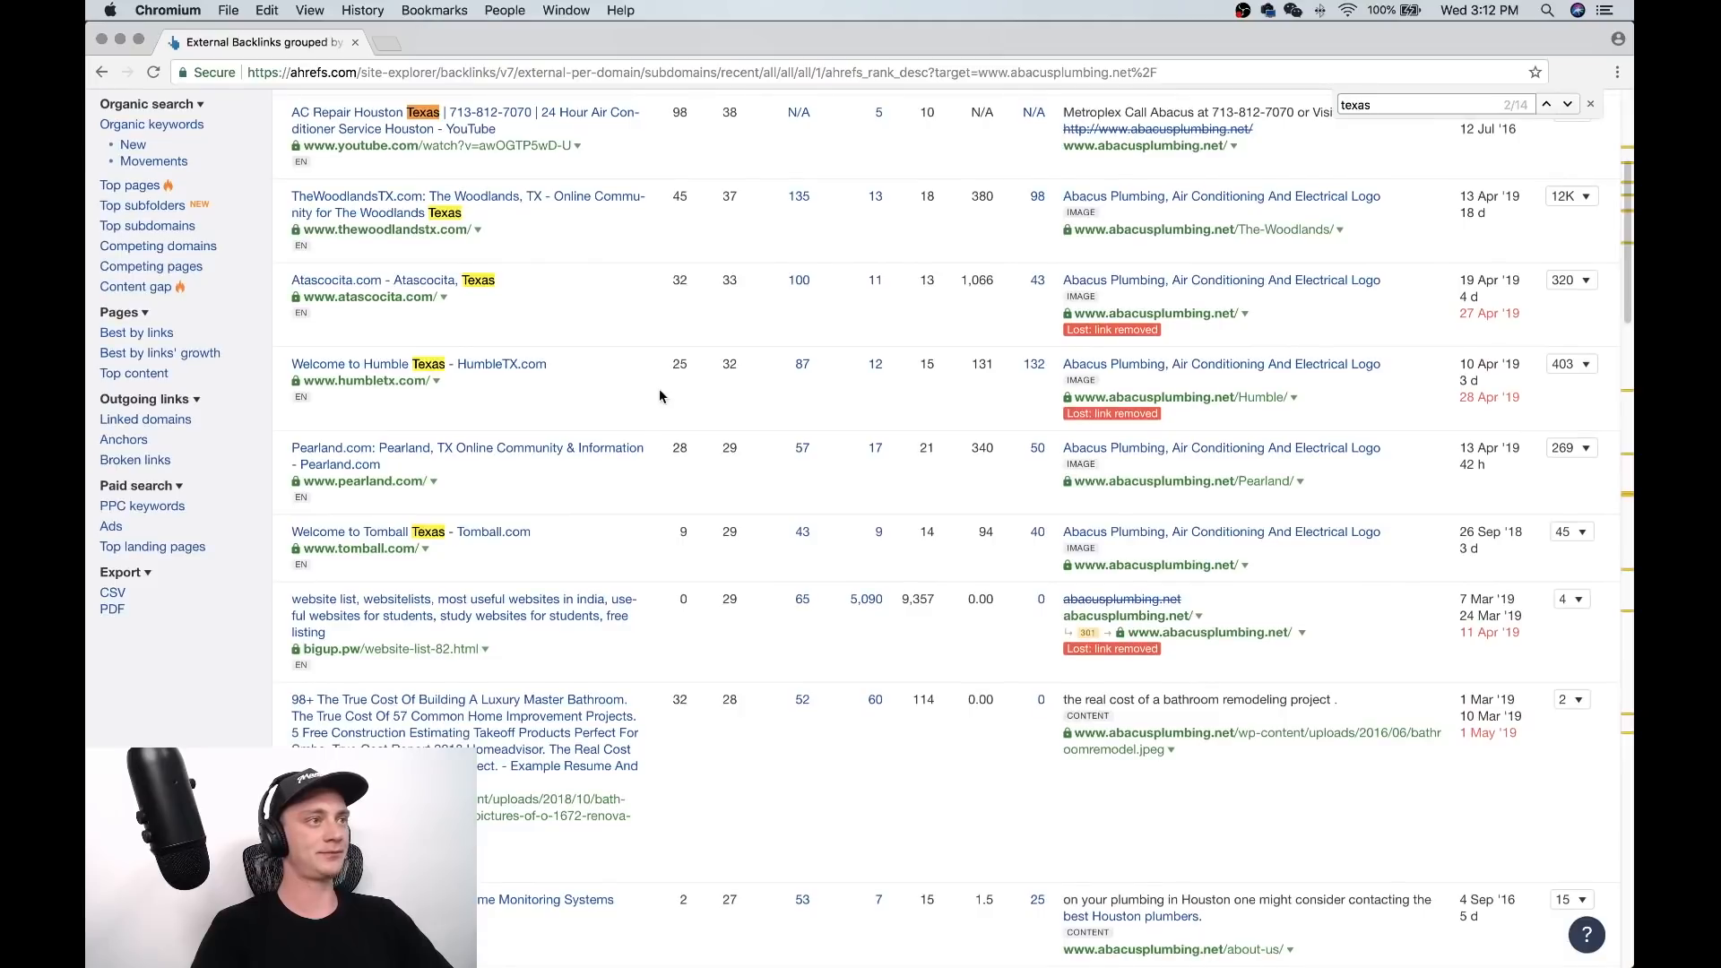
{"action": "scroll", "coordinate": [659, 396], "scroll_direction": "up", "scroll_amount": 1}
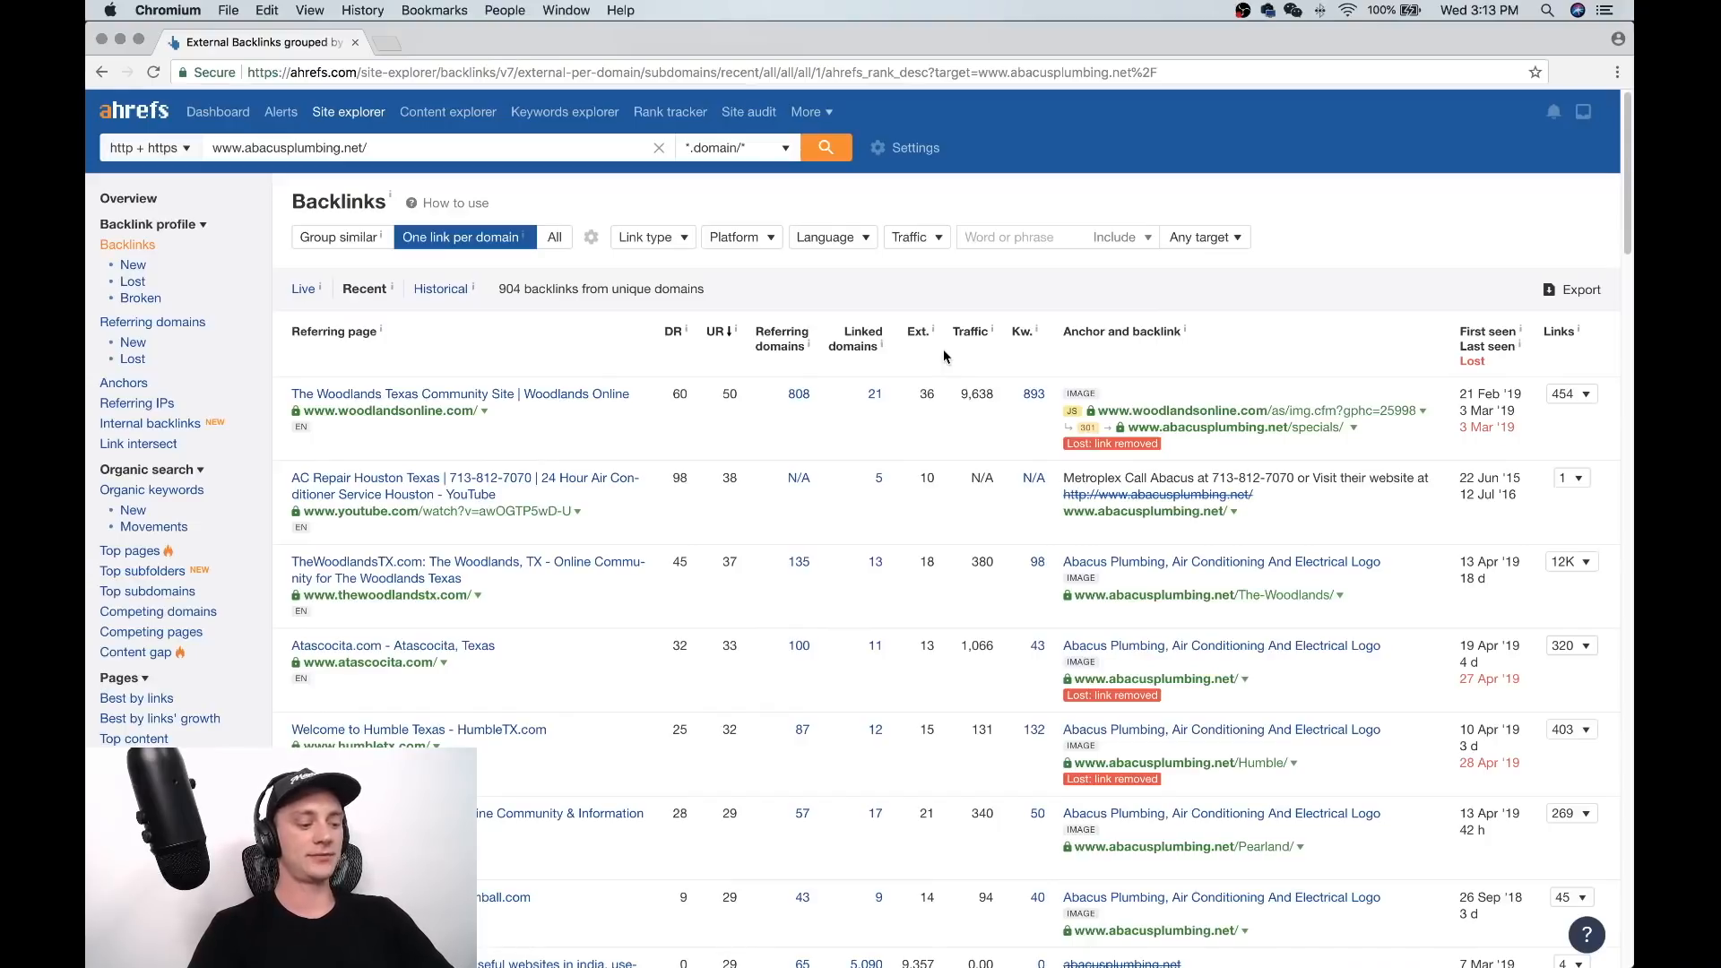
Reopen the page search and look further through the list of referring pages and anchors
{"action": "key", "text": "super+f"}
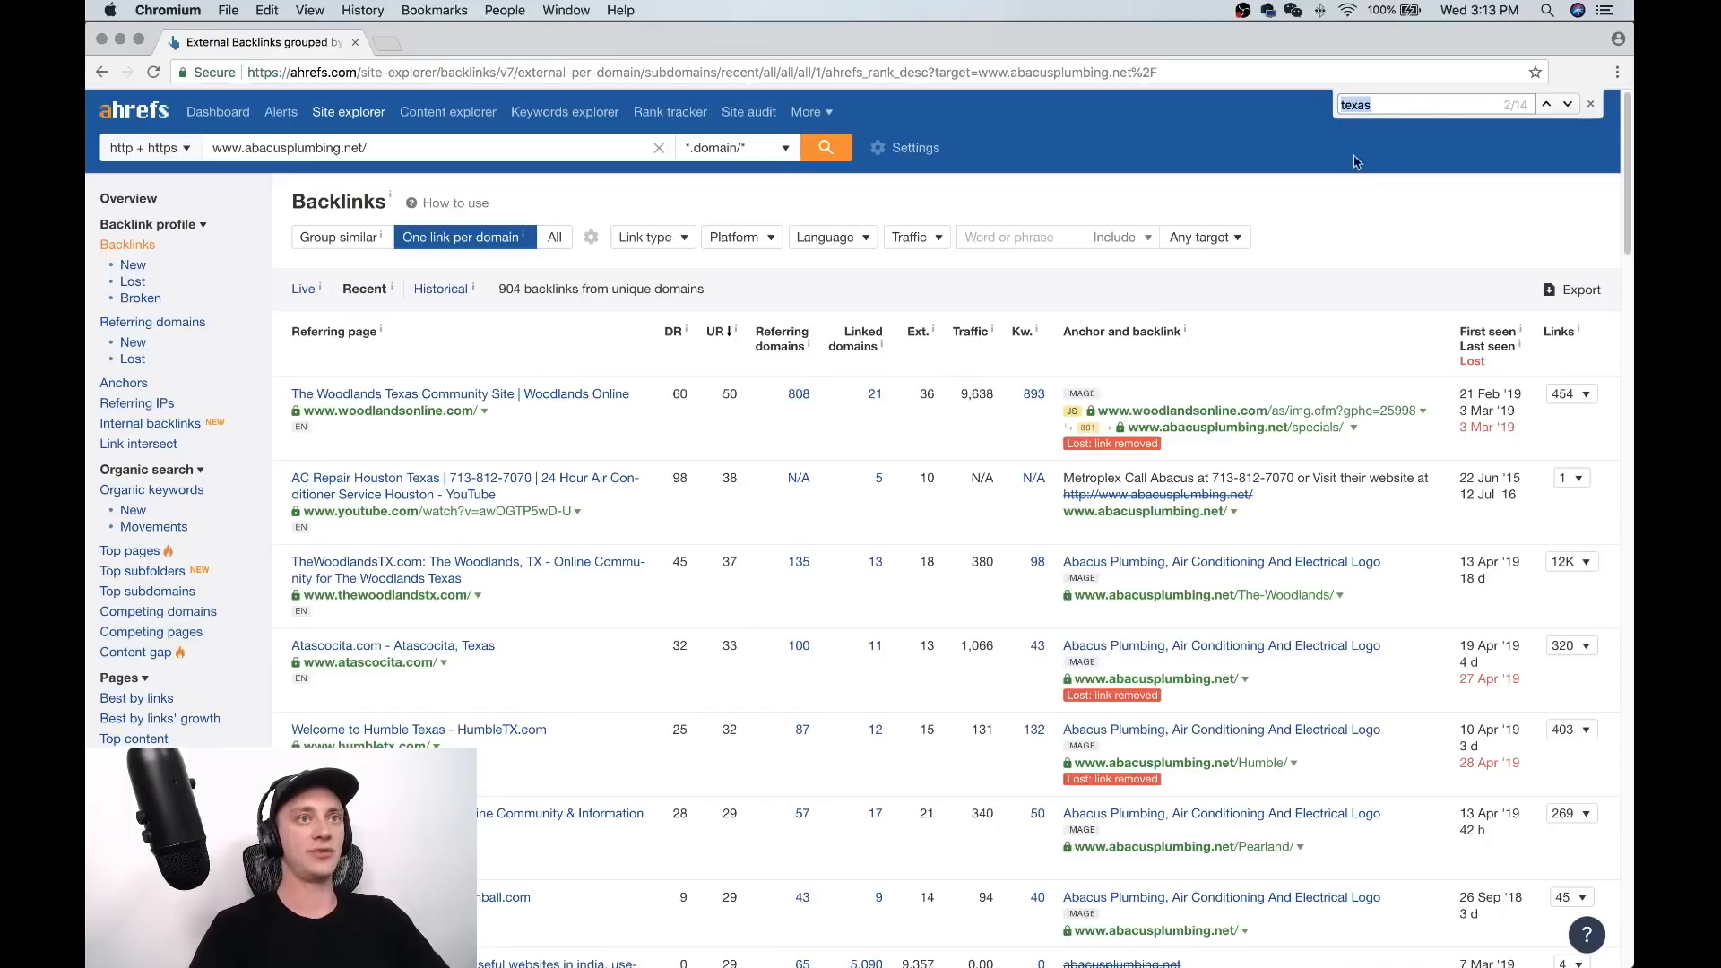
{"action": "scroll", "coordinate": [977, 350], "scroll_direction": "down", "scroll_amount": 5}
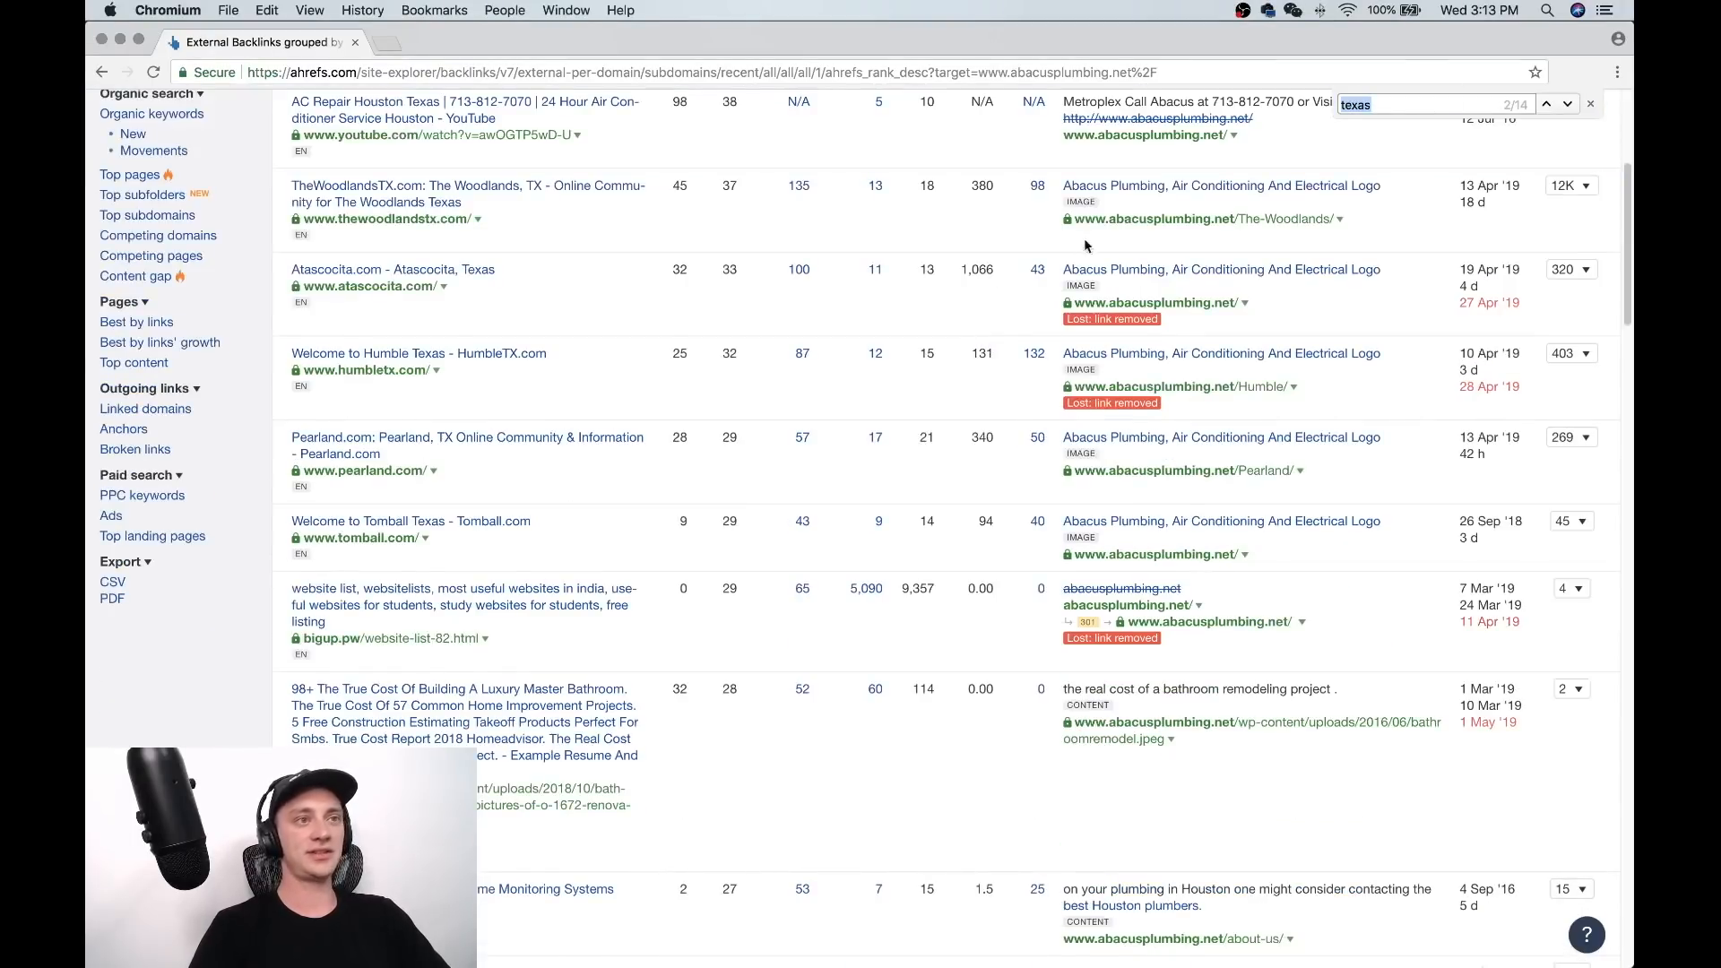
{"action": "scroll", "coordinate": [933, 260], "scroll_direction": "down", "scroll_amount": 4}
{"action": "scroll", "coordinate": [939, 255], "scroll_direction": "down", "scroll_amount": 7}
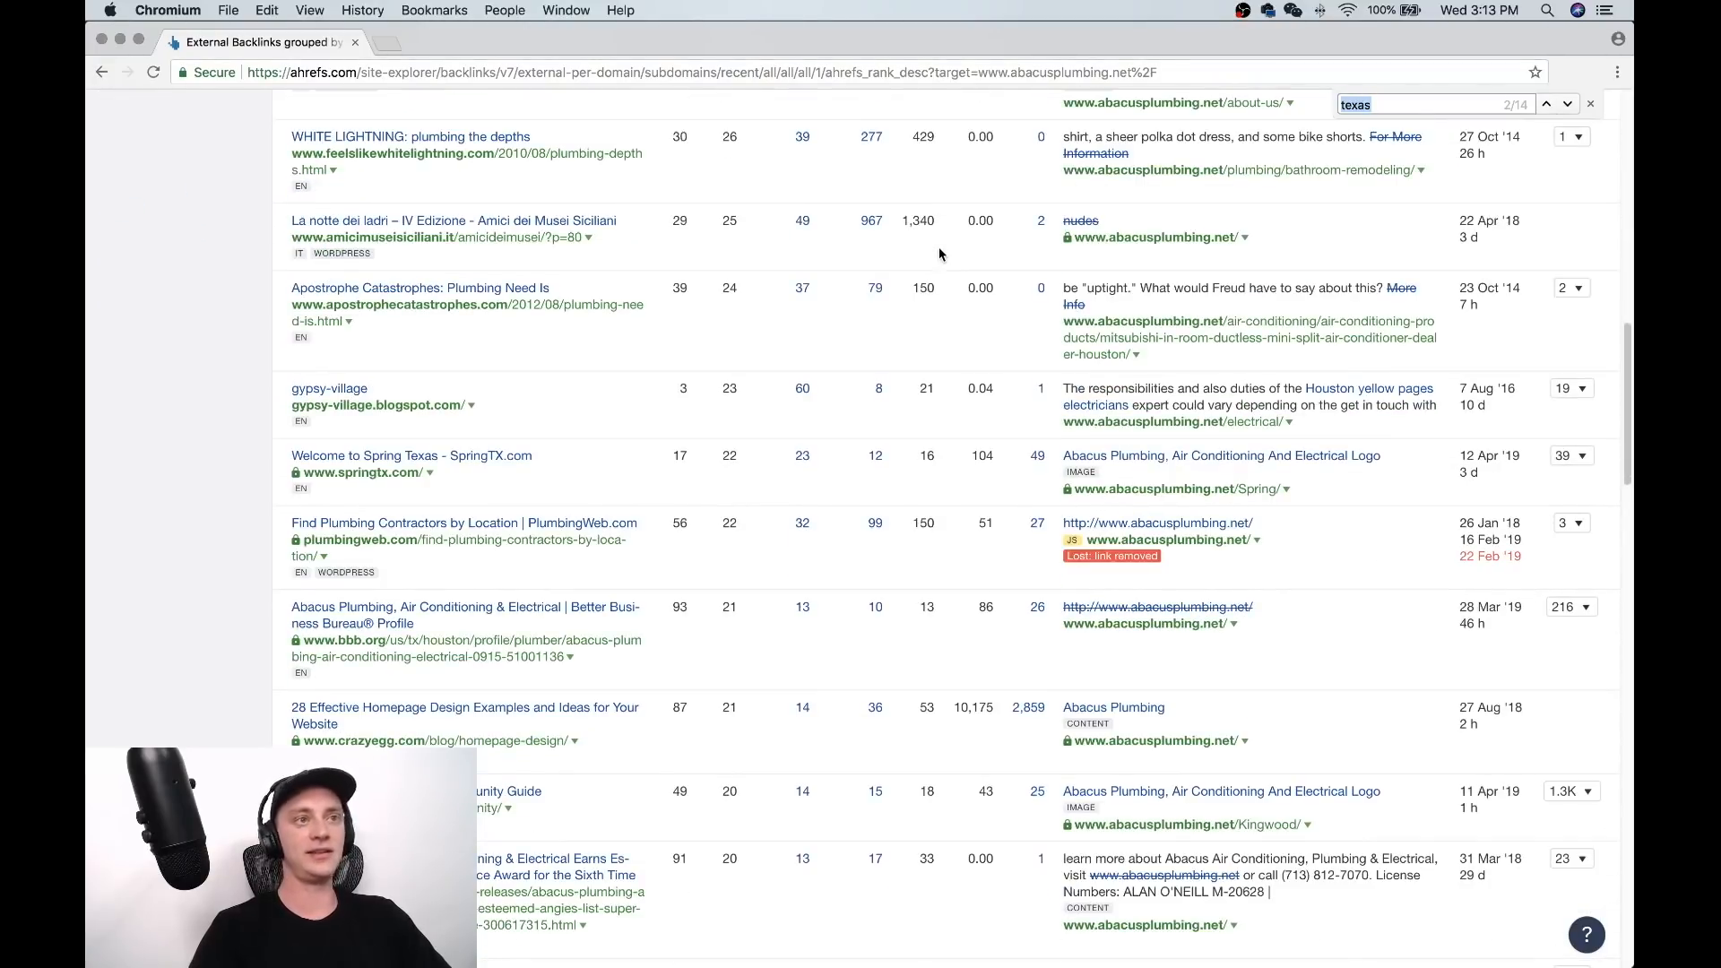